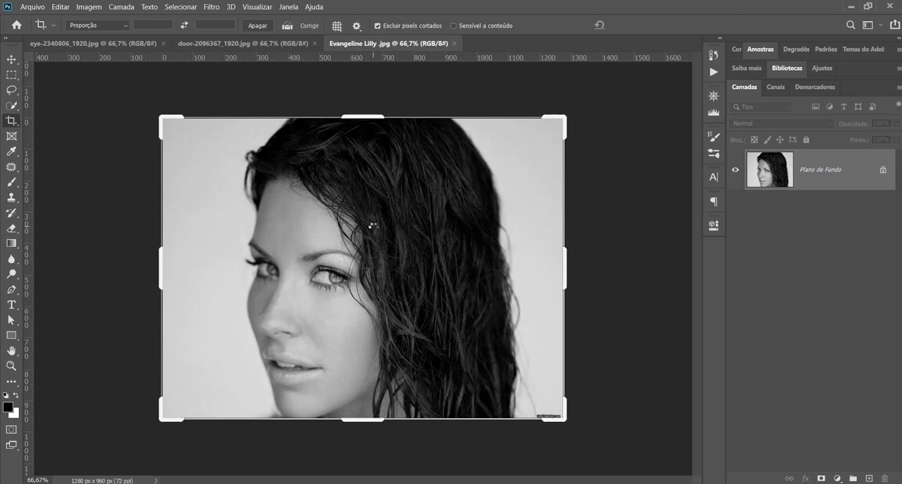
click(89, 9)
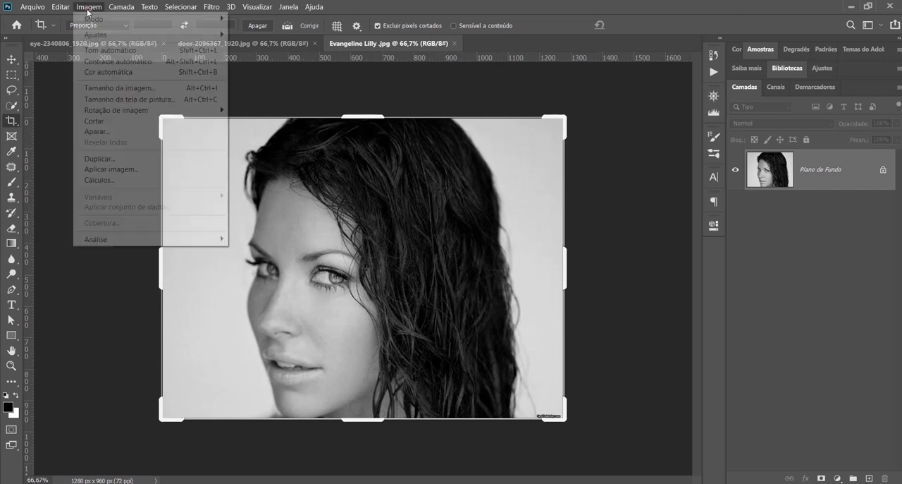
mouse_move(102, 35)
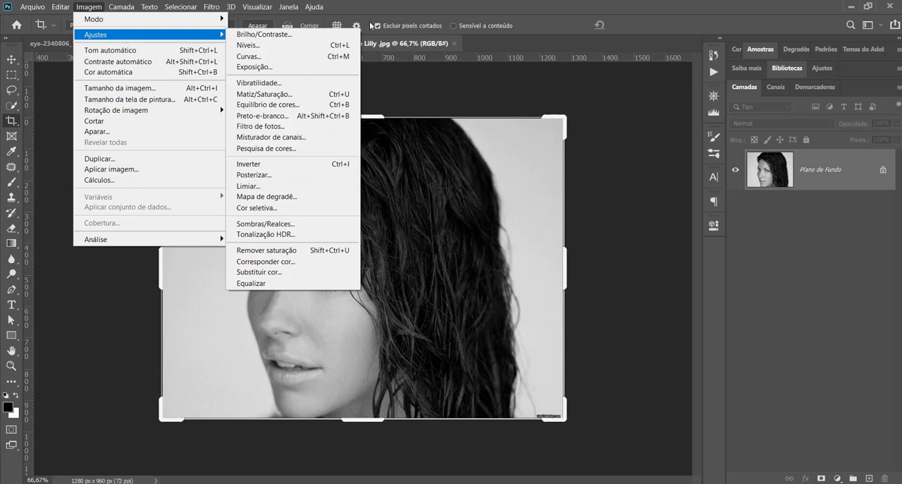
click(418, 8)
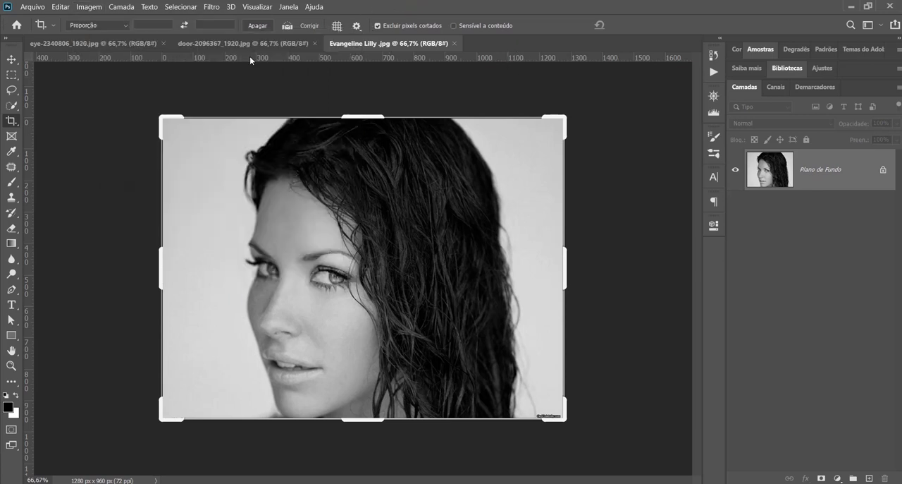
Switch to the eye-2340806_1920.jpg image and add a Brilho/Contraste adjustment layer with brightness -100
click(129, 43)
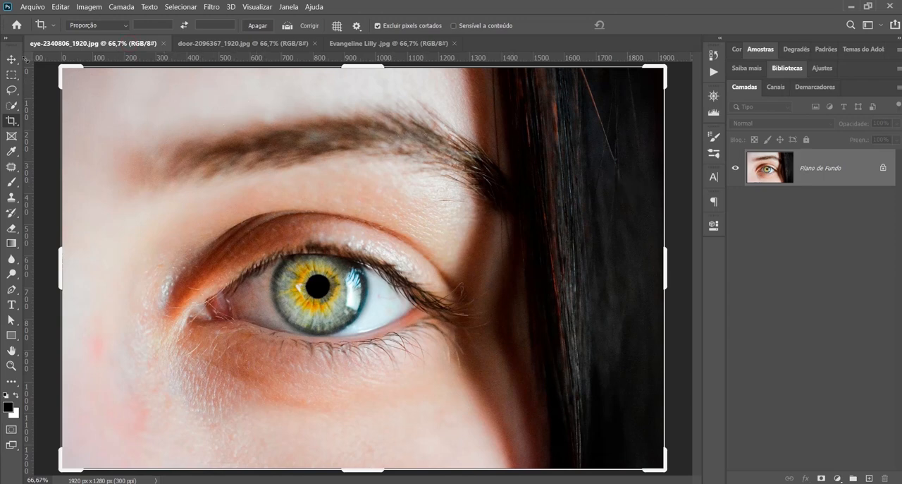
click(11, 59)
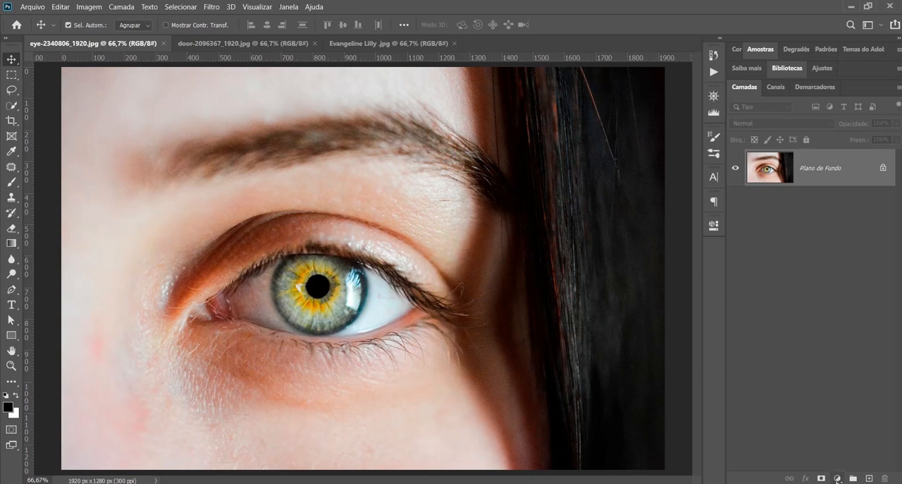
click(838, 479)
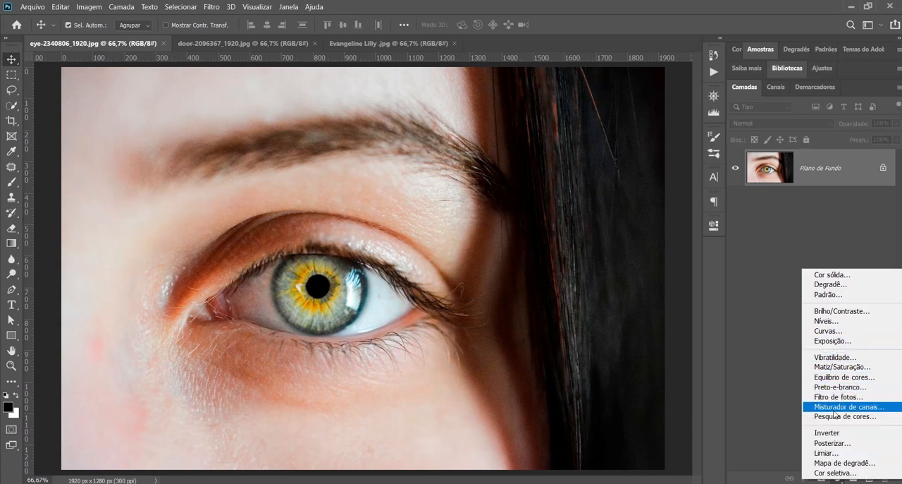
click(834, 314)
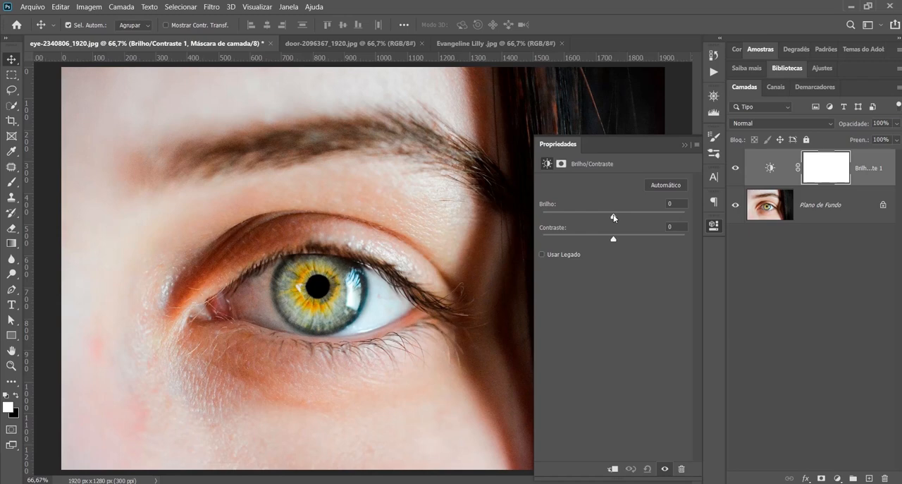
drag(613, 218, 566, 222)
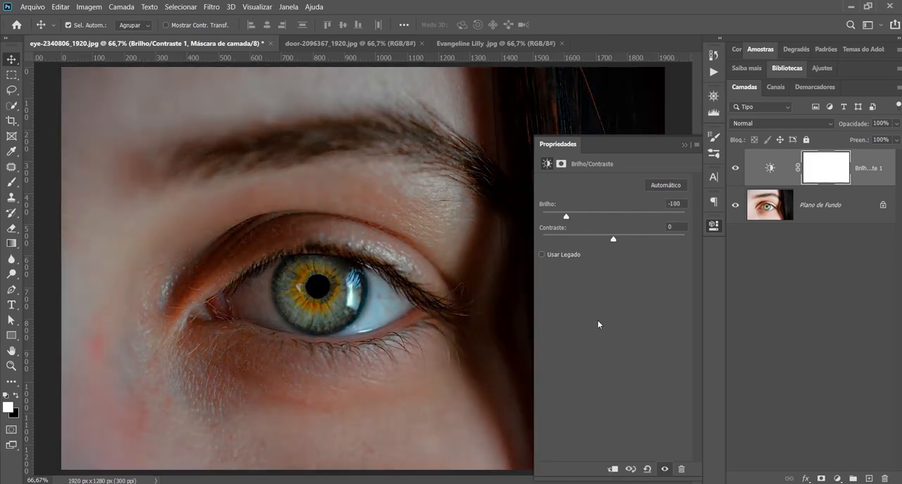
click(682, 146)
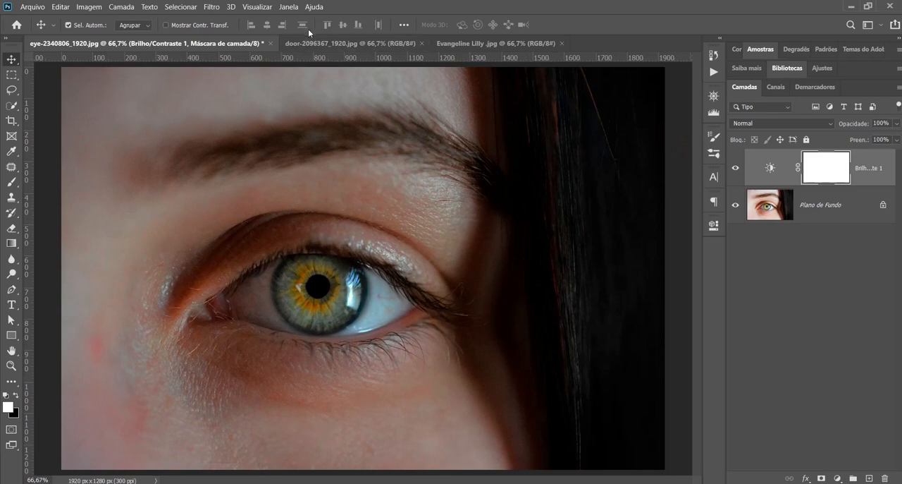
Display the Brilho/Contraste layer's properties and hide them again a few times
click(288, 7)
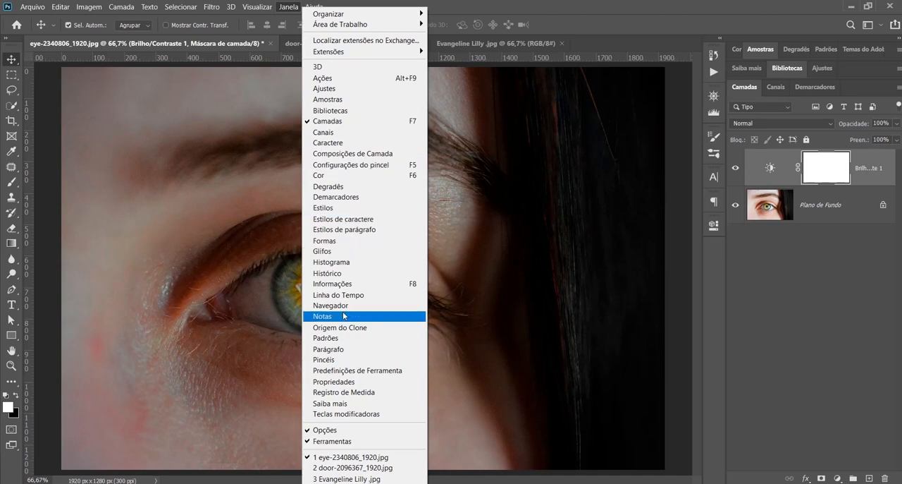
click(333, 383)
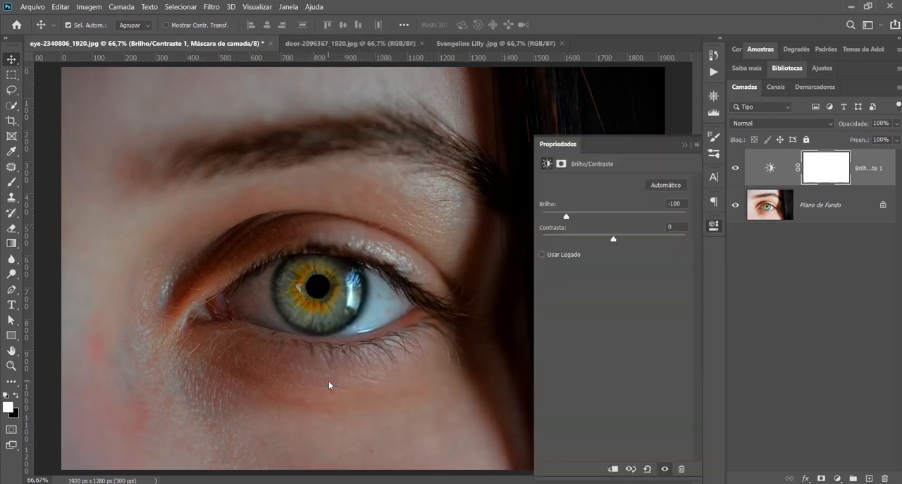
click(712, 226)
click(712, 226)
click(712, 227)
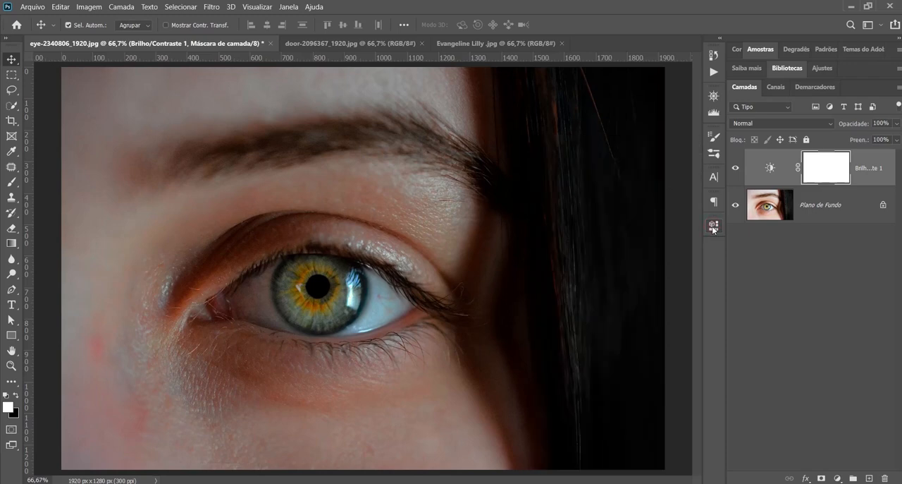
click(713, 226)
click(713, 226)
Reopen the Brilho/Contraste layer's settings and set its brightness to -85
double_click(770, 169)
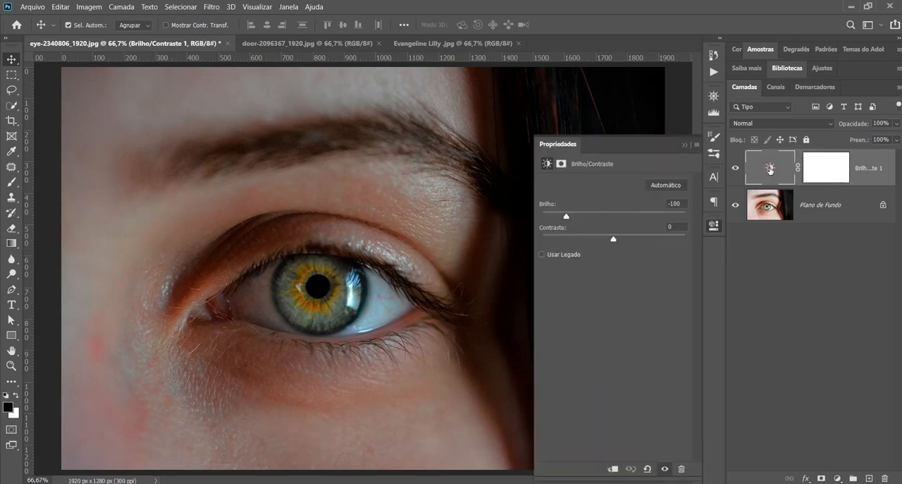
drag(572, 216, 614, 218)
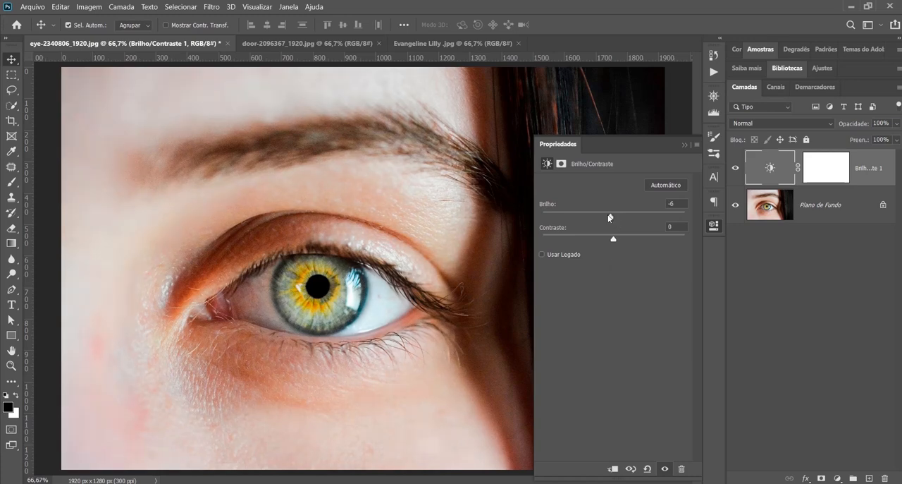
drag(615, 215, 573, 215)
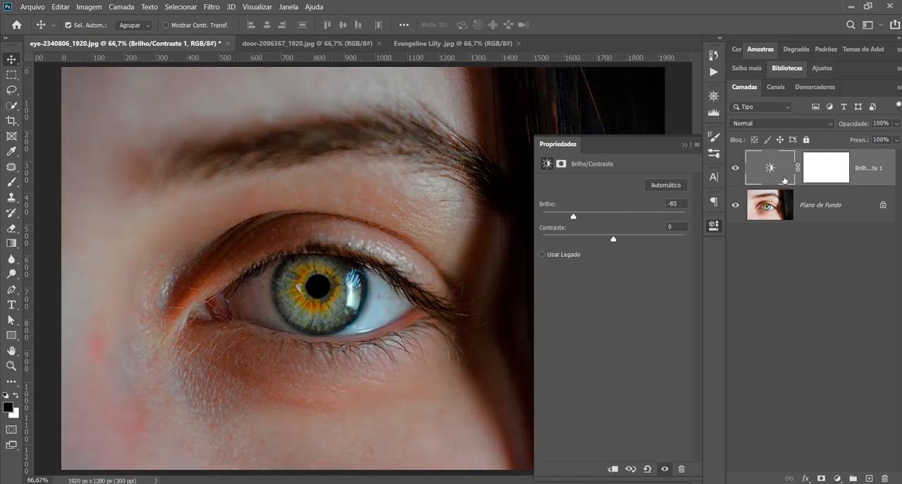
Paint black over the iris on the Brilho/Contraste layer's mask with the Brush tool at size 250
click(814, 173)
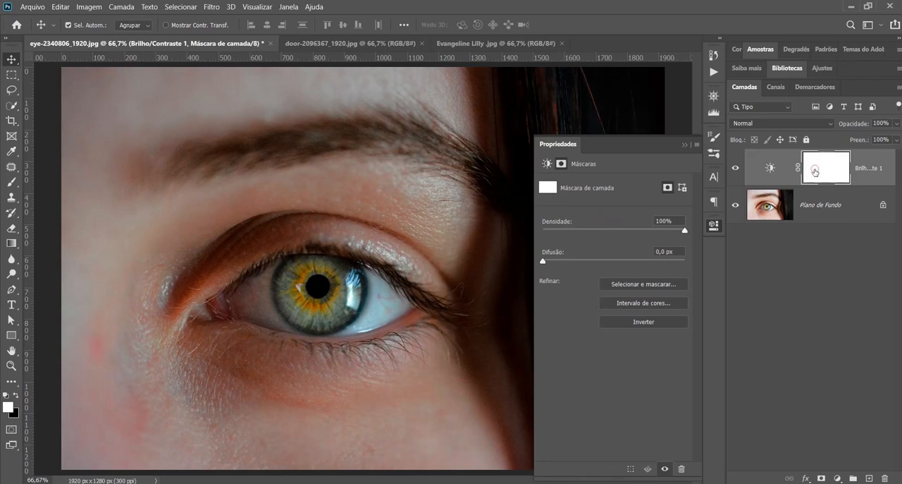
click(685, 145)
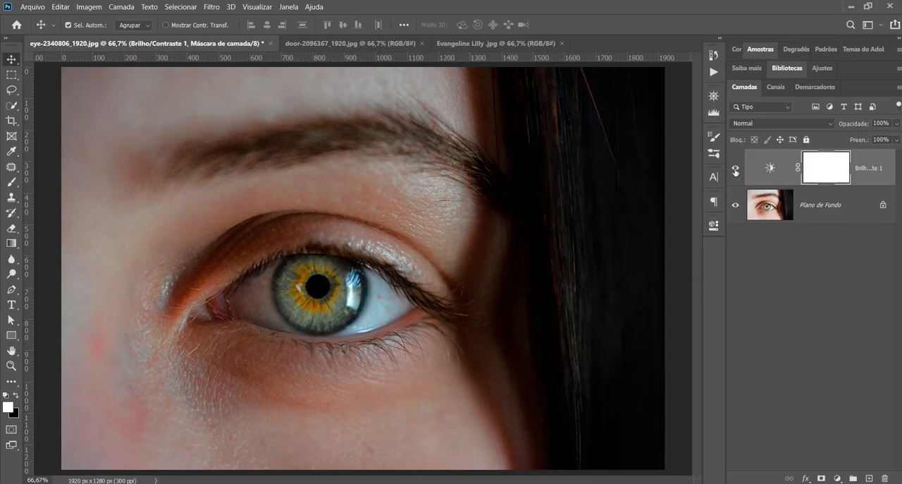
click(11, 181)
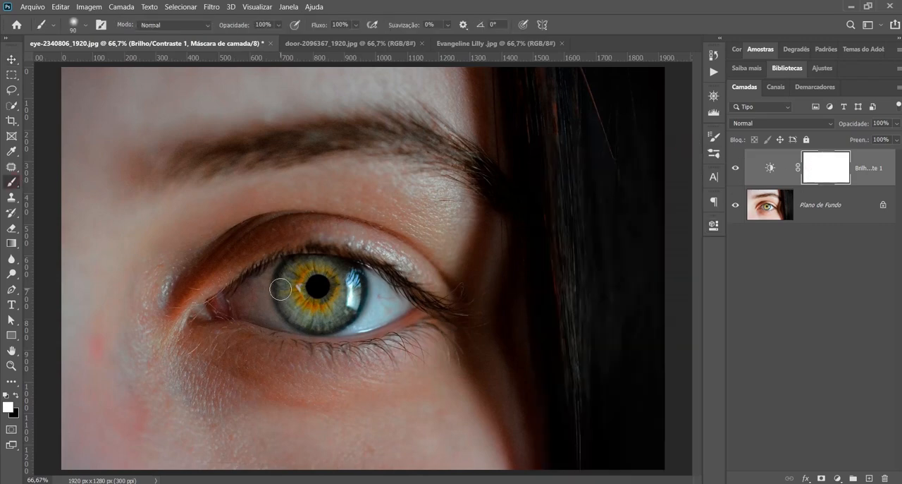
key(bracketright)
key(bracketright)
key(bracketright)
key(bracketright)
key(bracketright)
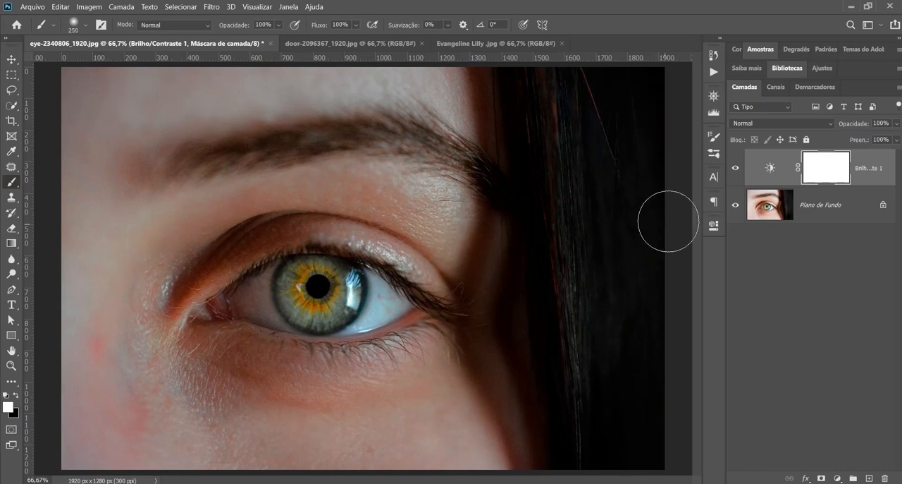
click(17, 395)
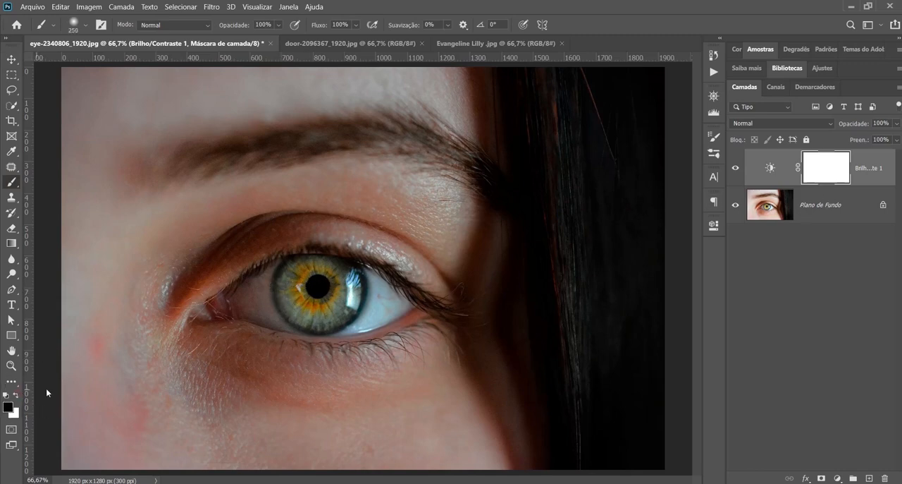
mouse_move(300, 303)
mouse_down()
mouse_move(328, 310)
mouse_move(320, 276)
mouse_move(310, 305)
mouse_move(307, 281)
mouse_move(318, 307)
mouse_move(302, 285)
mouse_move(336, 297)
mouse_move(301, 291)
mouse_move(329, 271)
mouse_move(332, 286)
mouse_move(303, 297)
mouse_move(313, 274)
mouse_move(306, 280)
mouse_move(341, 287)
mouse_move(317, 285)
mouse_up()
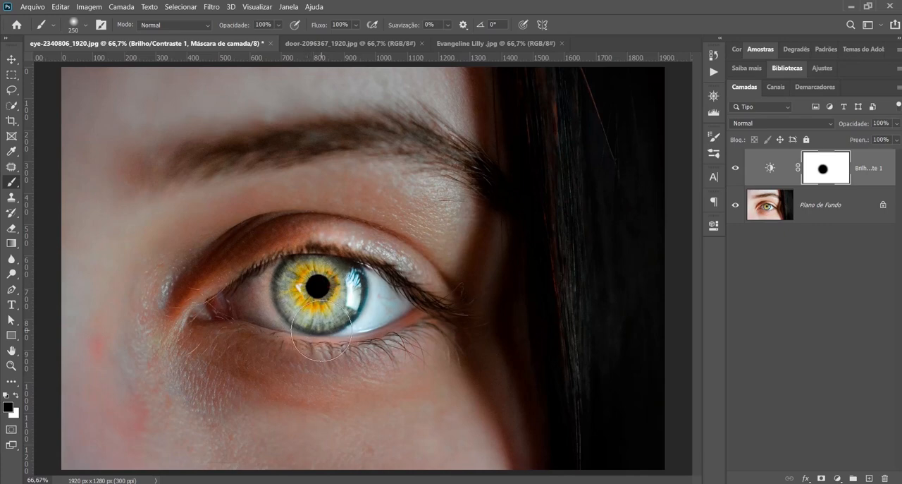
Paint the masked iris area white again to restore the darkening effect over the eye
key(x)
mouse_move(313, 286)
mouse_down()
mouse_move(312, 308)
mouse_move(297, 297)
mouse_move(324, 287)
mouse_up()
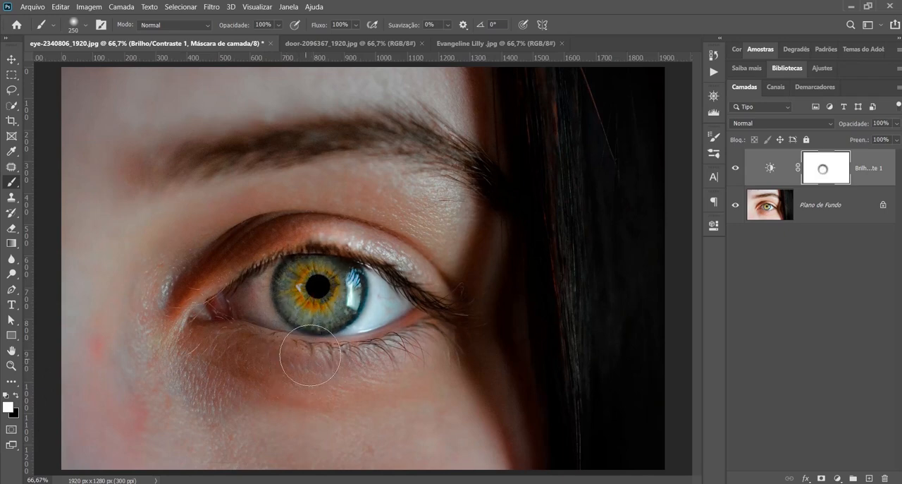
mouse_move(314, 352)
mouse_down()
mouse_move(366, 256)
mouse_move(396, 282)
mouse_move(375, 300)
mouse_up()
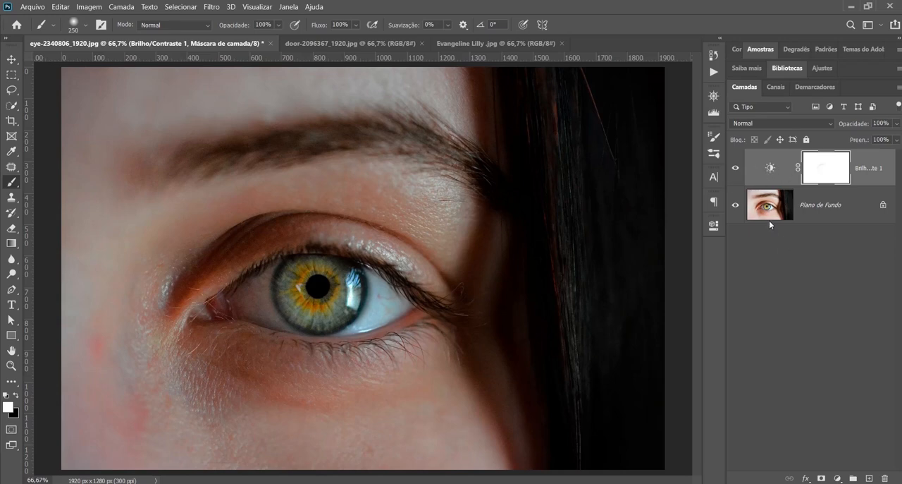
Add a Níveis adjustment layer and set its white input level to 179
click(839, 478)
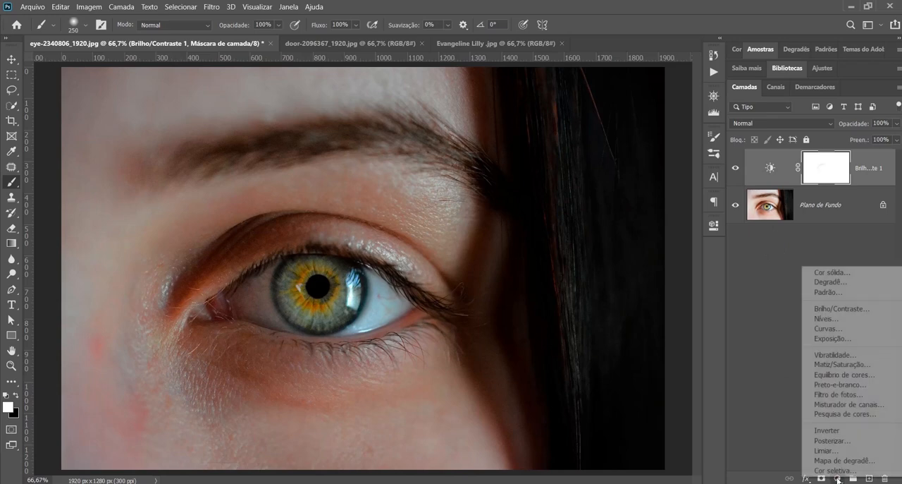
click(827, 319)
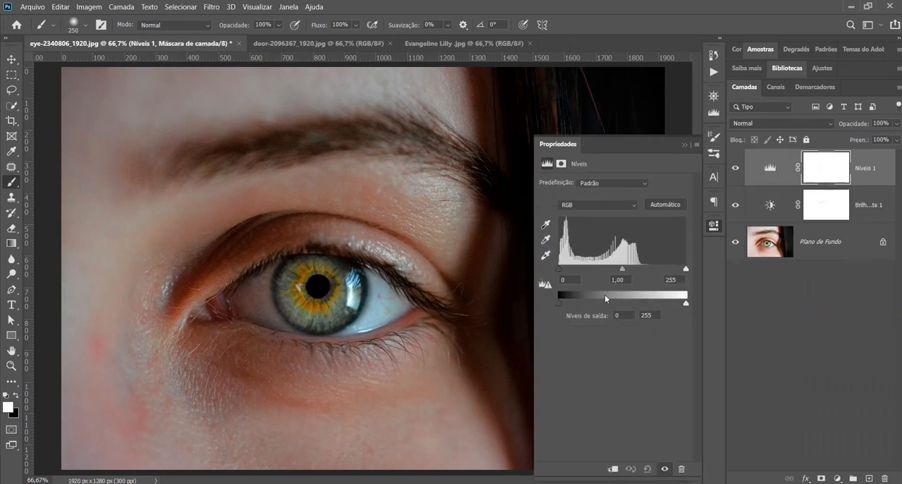
drag(687, 270, 649, 271)
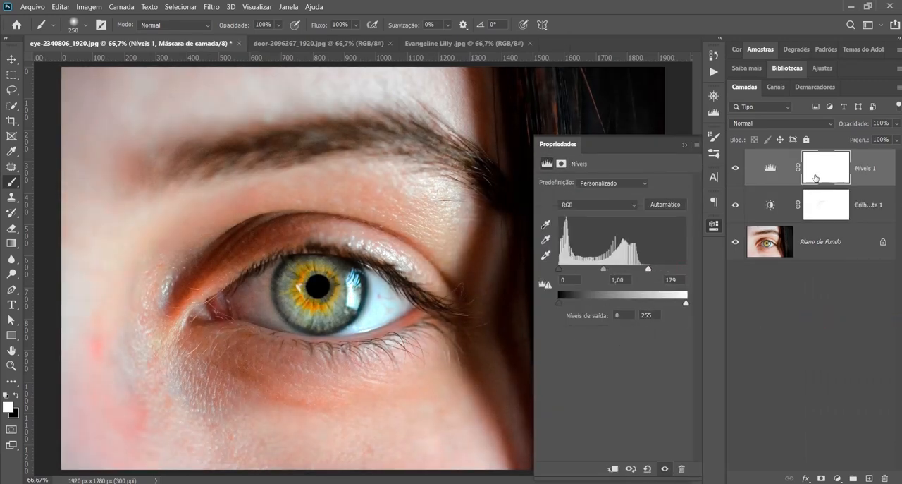
click(685, 146)
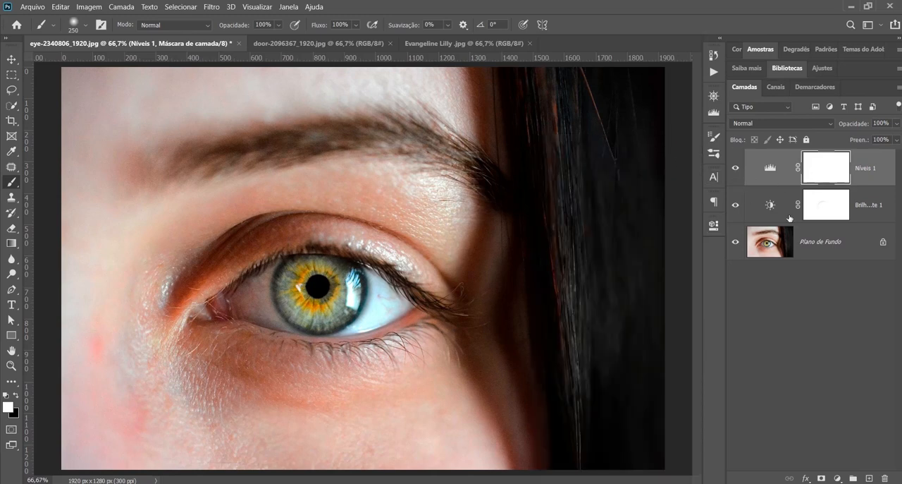
double_click(767, 169)
click(685, 146)
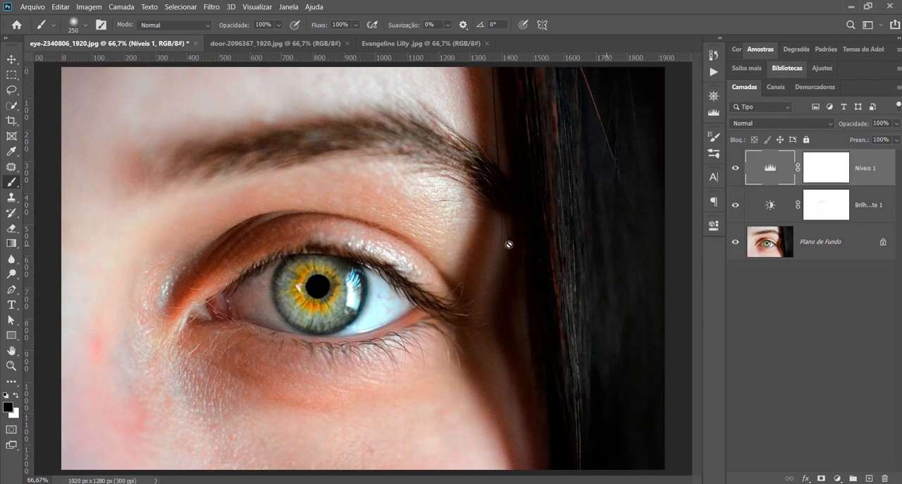
Display the Ajustes panel and add an Equilíbrio de Cores adjustment layer with its default settings
click(287, 8)
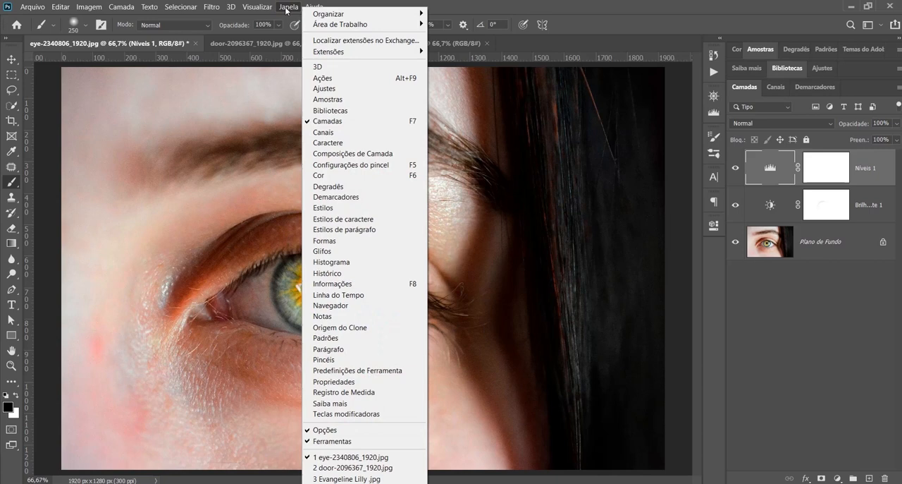
click(336, 89)
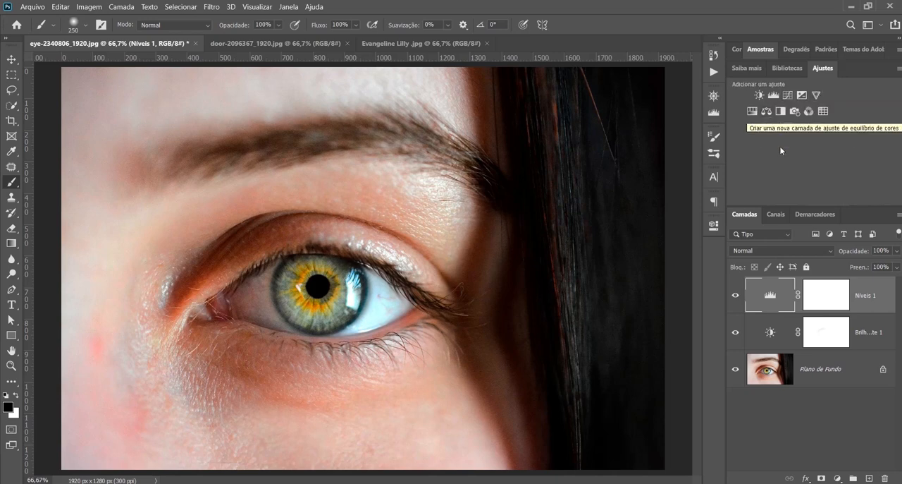
click(766, 111)
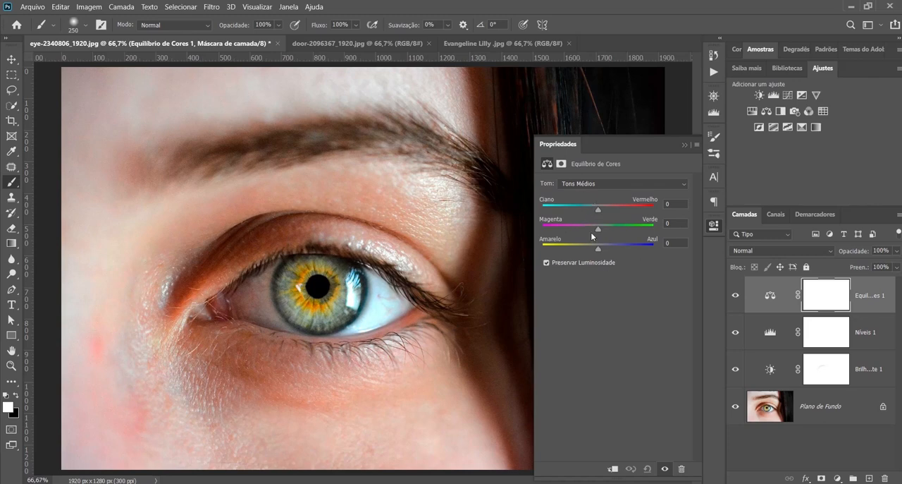
click(683, 146)
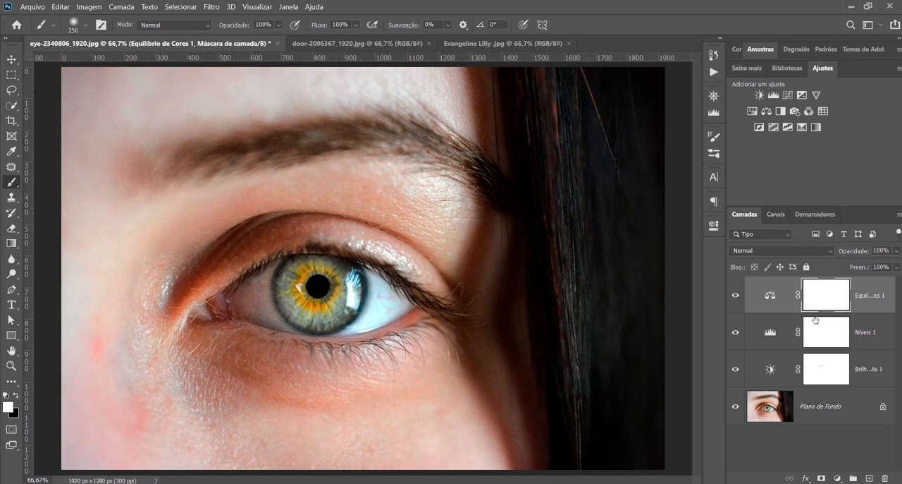
click(866, 373)
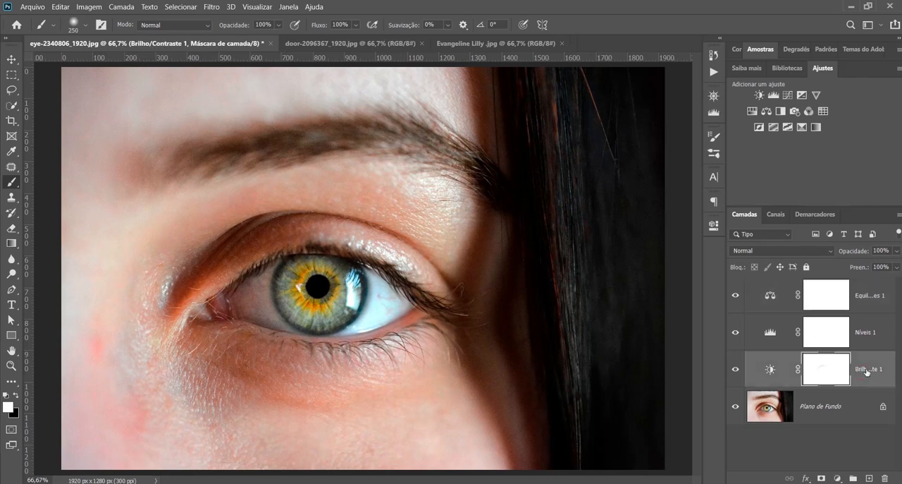
double_click(867, 368)
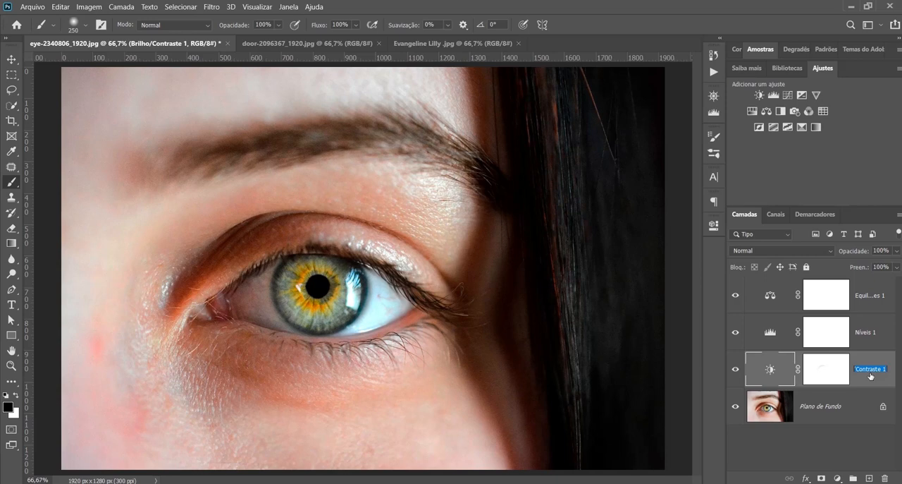
click(875, 343)
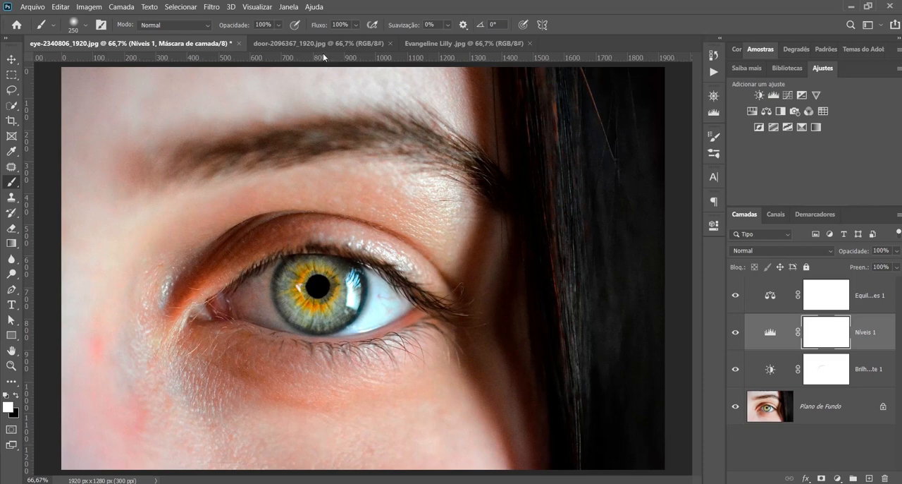
Revert the eye photo to its saved state and add a Matiz/Saturação adjustment layer with the hue at -133
key(F12)
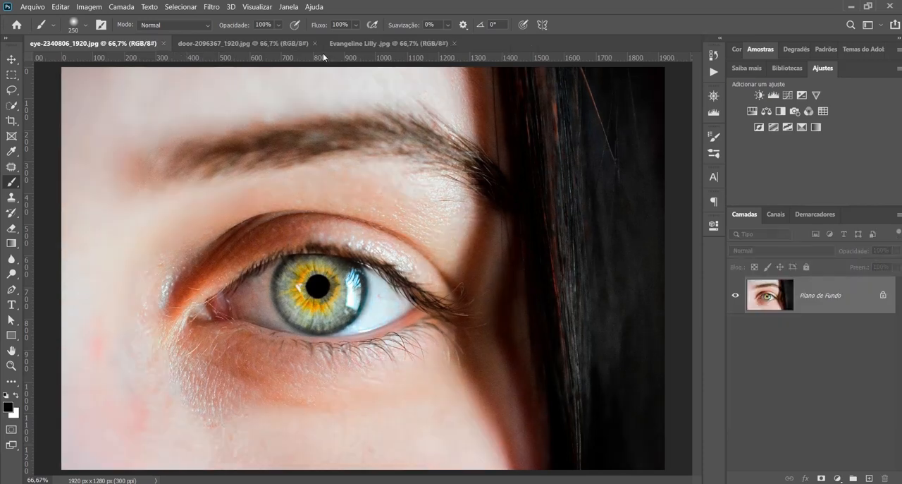
click(837, 478)
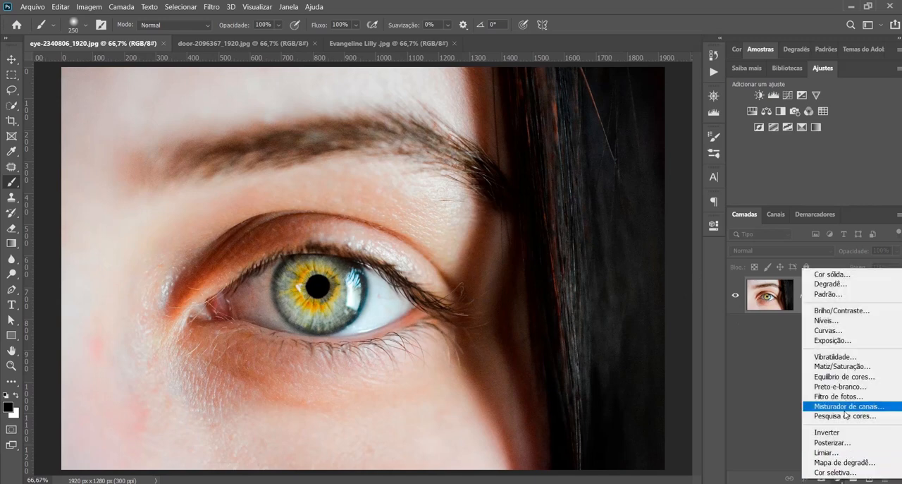
click(840, 366)
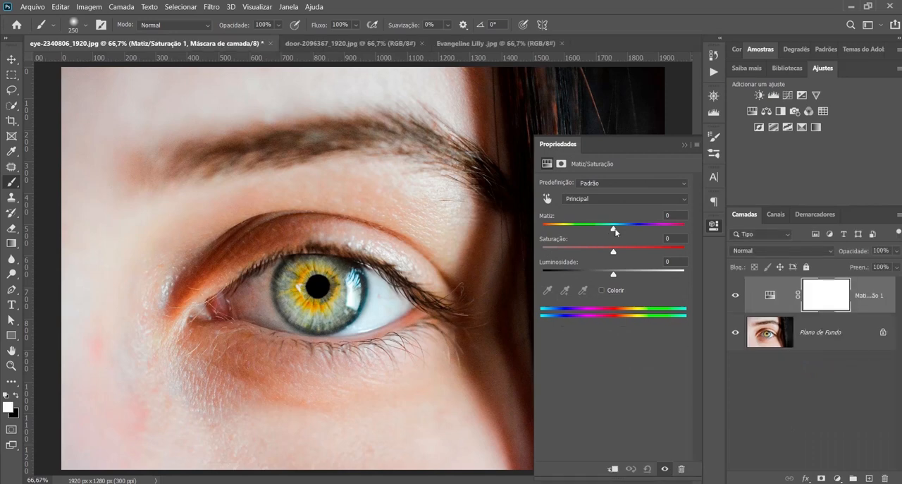
drag(613, 231, 556, 233)
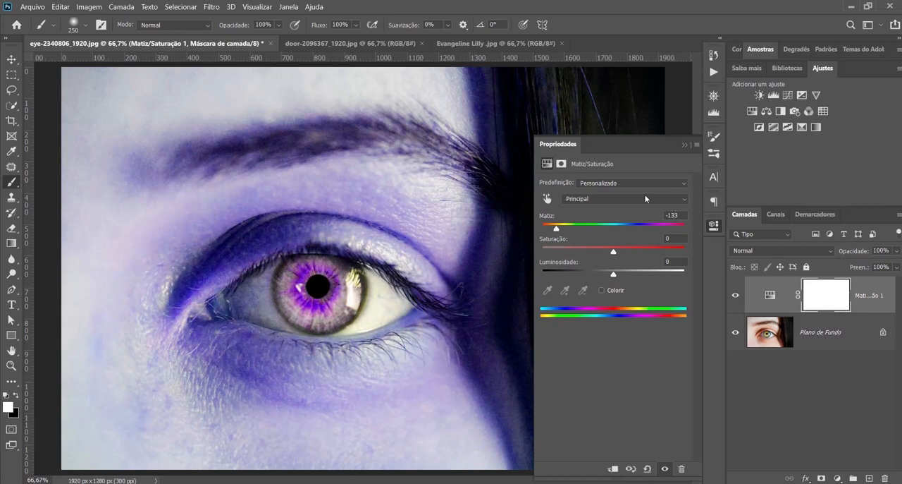
click(684, 144)
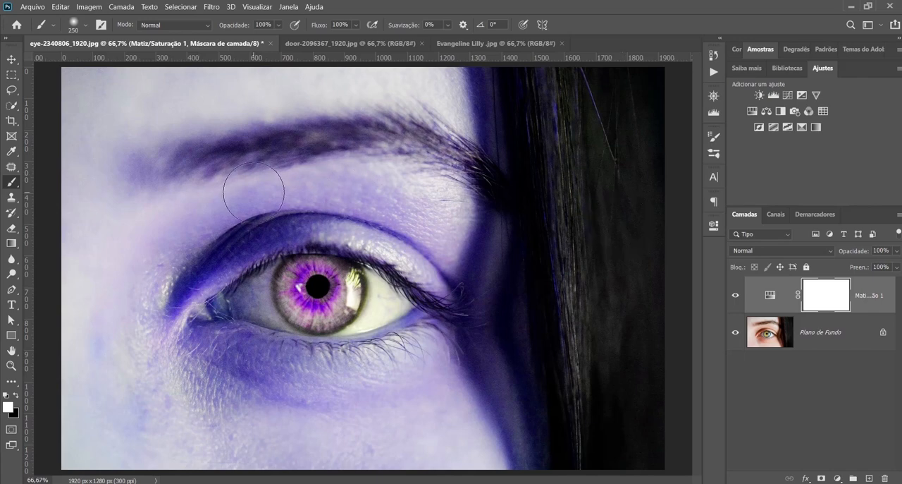
Paint black on the Matiz/Saturação mask, enlarging the brush to 700, so the color effect stays only on the iris
key(x)
mouse_move(262, 171)
mouse_down()
mouse_move(228, 202)
mouse_move(233, 177)
mouse_up()
key(bracketright)
key(bracketright)
key(bracketright)
key(bracketright)
key(bracketright)
key(bracketright)
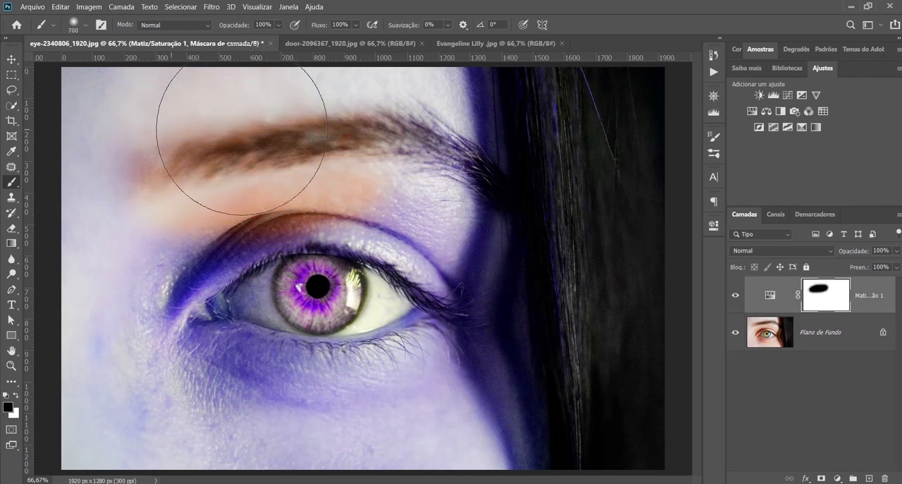
mouse_move(240, 127)
mouse_down()
mouse_move(125, 121)
mouse_move(437, 127)
mouse_up()
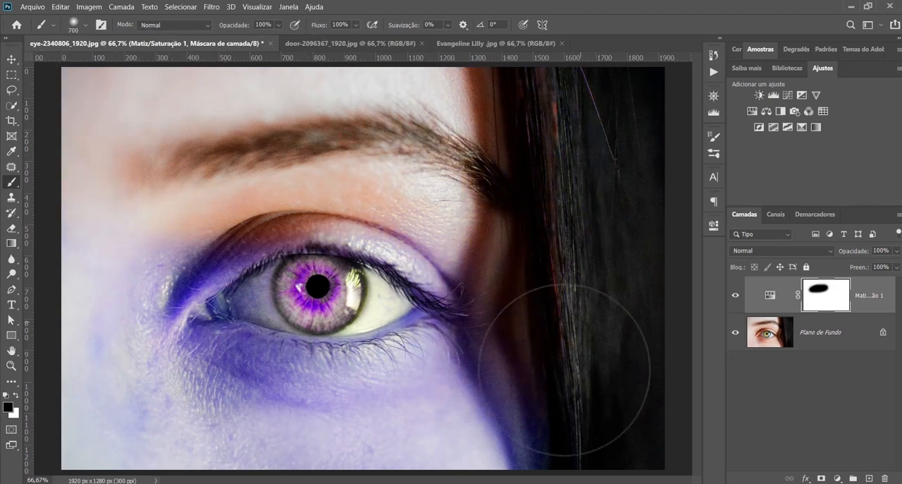
mouse_move(534, 392)
mouse_down()
mouse_move(353, 413)
mouse_move(102, 370)
mouse_move(101, 280)
mouse_move(111, 282)
mouse_move(151, 403)
mouse_move(161, 311)
mouse_up()
mouse_move(164, 264)
mouse_down()
mouse_move(161, 302)
mouse_move(351, 454)
mouse_move(468, 324)
mouse_move(463, 240)
mouse_move(353, 151)
mouse_move(232, 171)
mouse_move(121, 362)
mouse_move(427, 483)
mouse_move(513, 216)
mouse_move(561, 104)
mouse_move(668, 465)
mouse_up()
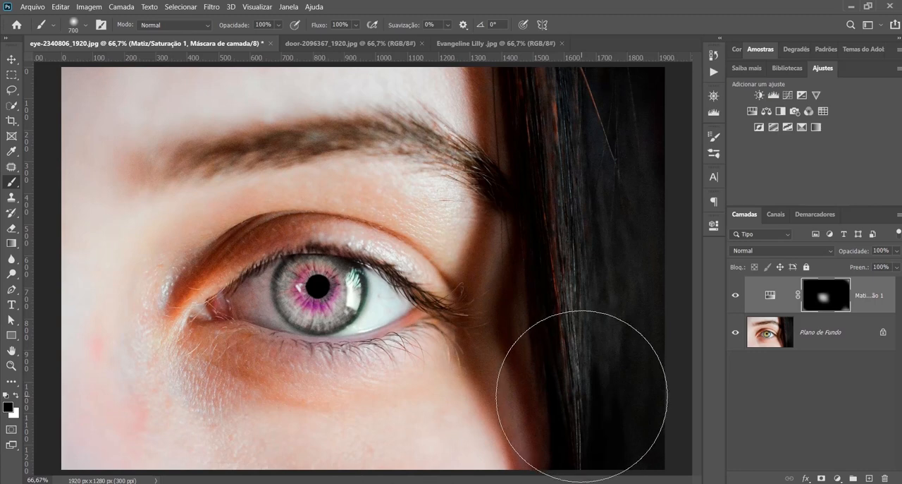
Revert the eye photo to its saved state and add a fresh Matiz/Saturação adjustment layer with default settings
key(F12)
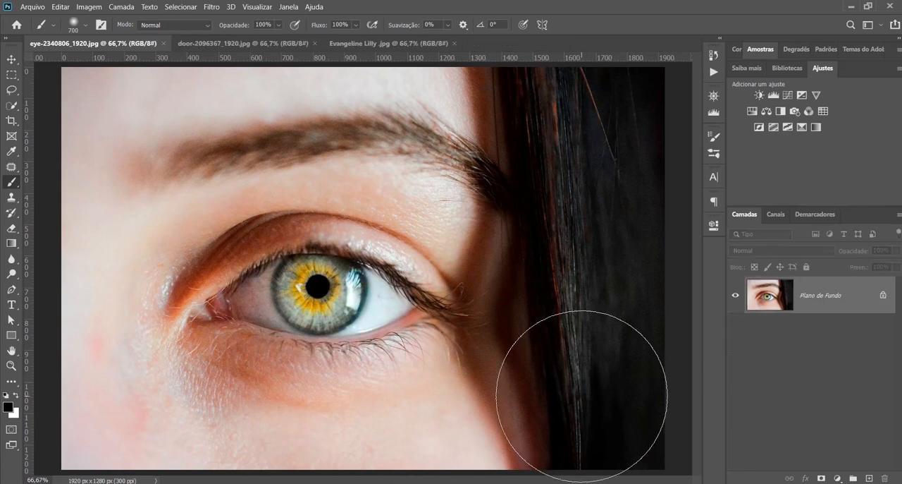
click(837, 478)
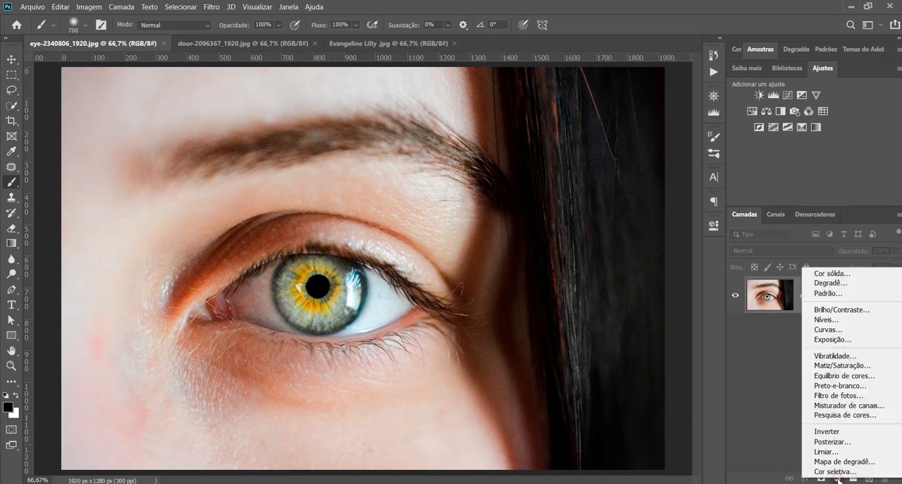
click(843, 365)
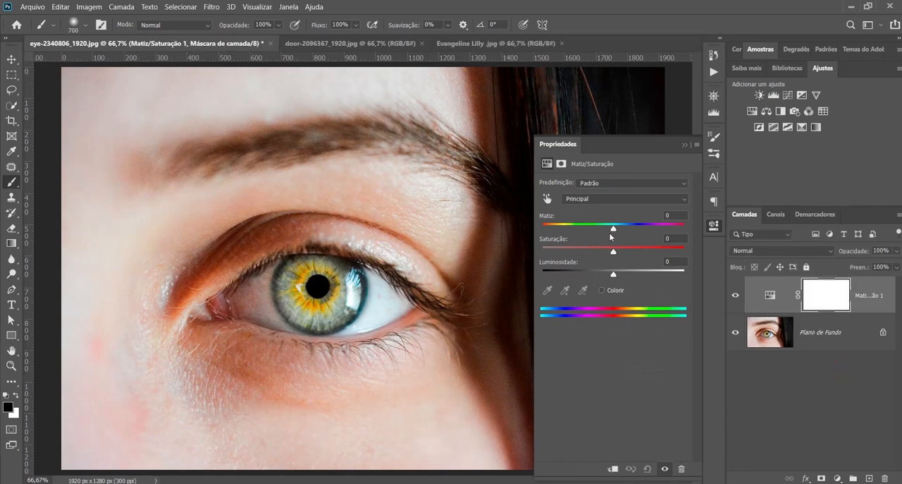
Invert the Matiz/Saturação layer's mask to solid black
click(820, 290)
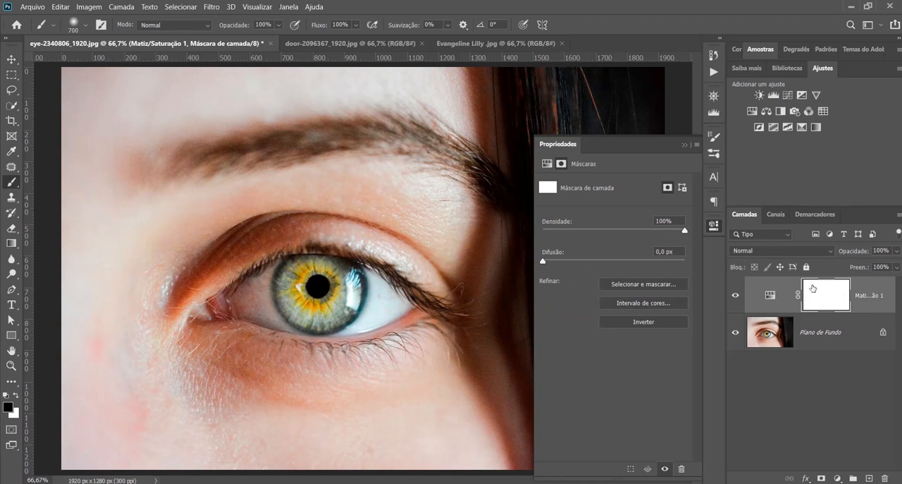
click(823, 292)
click(824, 292)
key(ctrl+i)
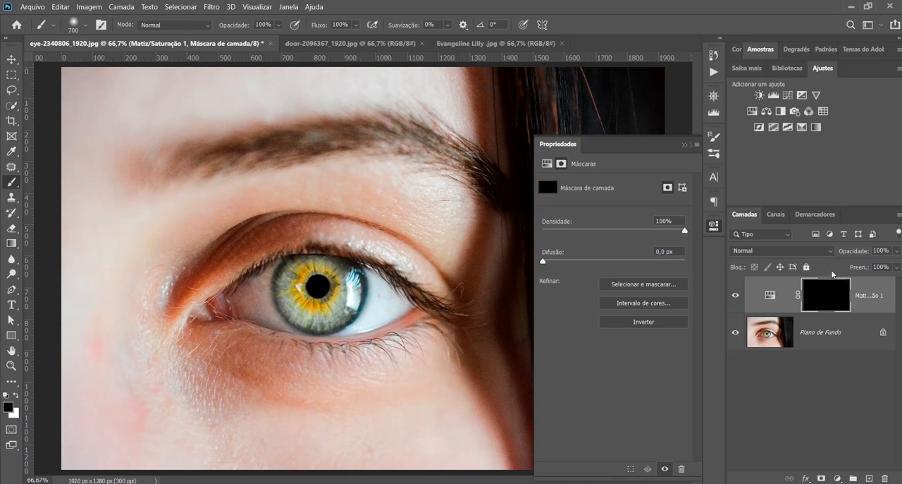
click(684, 145)
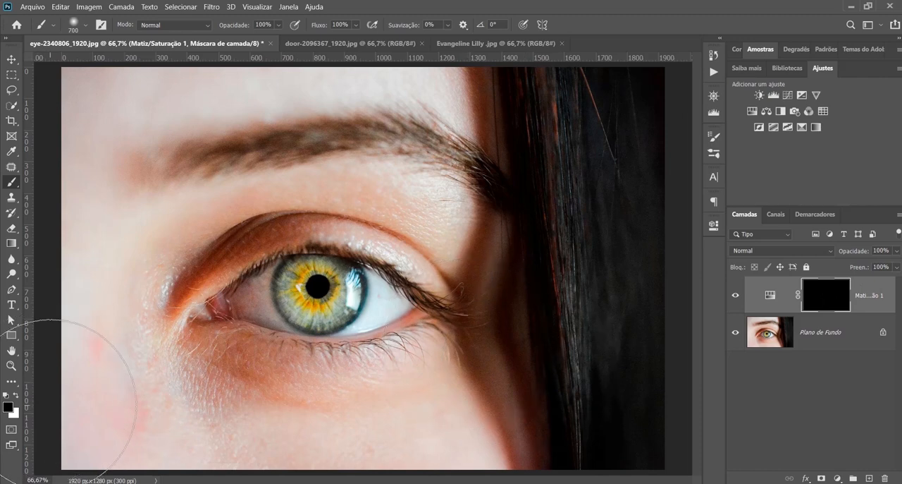
Paint white over the iris on the black Matiz/Saturação mask with the Brush tool at size 250
key(x)
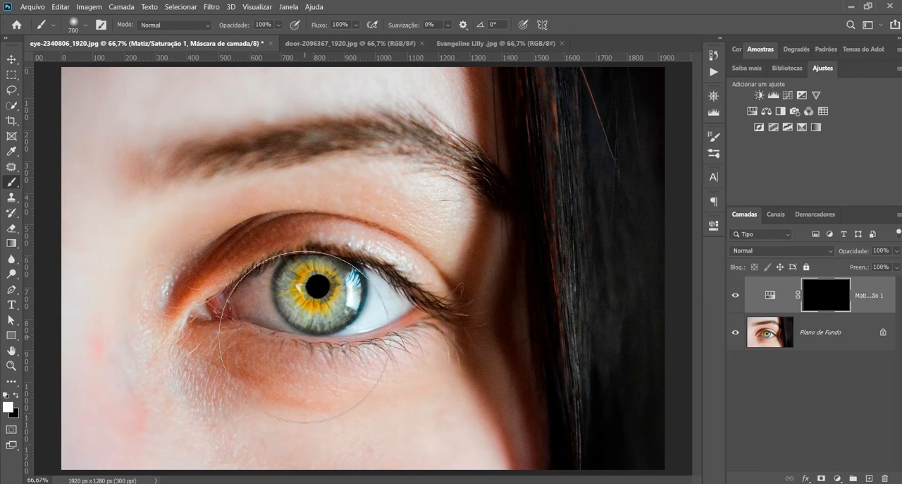
key(bracketleft)
key(bracketleft)
key(bracketleft)
key(bracketleft)
key(bracketleft)
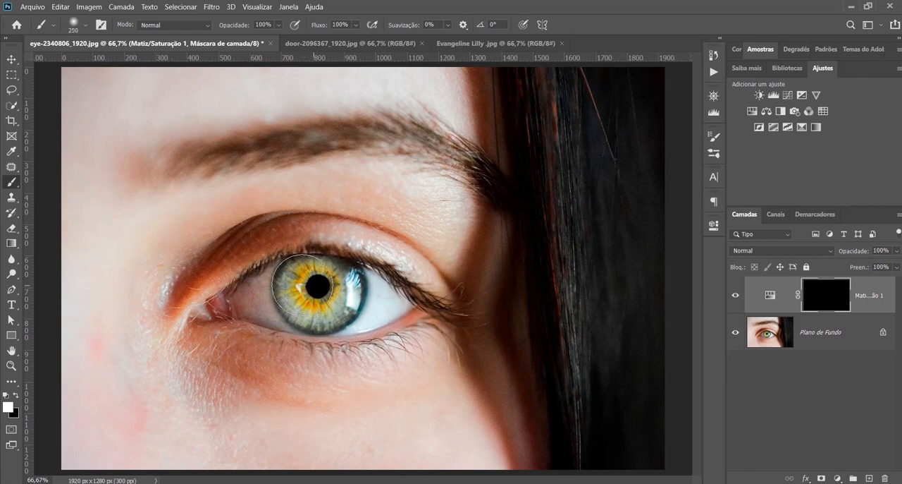
mouse_move(300, 284)
mouse_down()
mouse_move(321, 289)
mouse_move(310, 278)
mouse_move(321, 272)
mouse_move(332, 284)
mouse_up()
Set the hue of the masked Matiz/Saturação layer to -27 to recolor only the iris
double_click(770, 294)
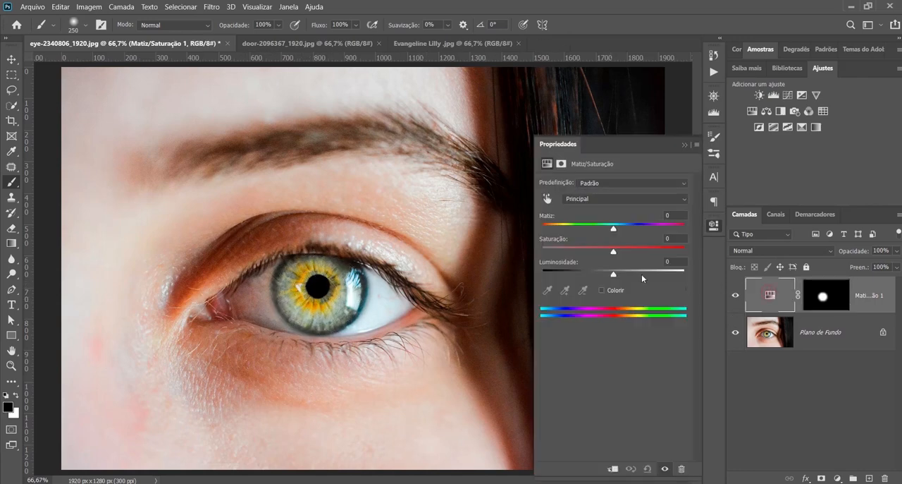
mouse_move(613, 229)
mouse_down()
mouse_move(659, 228)
mouse_move(598, 227)
mouse_up()
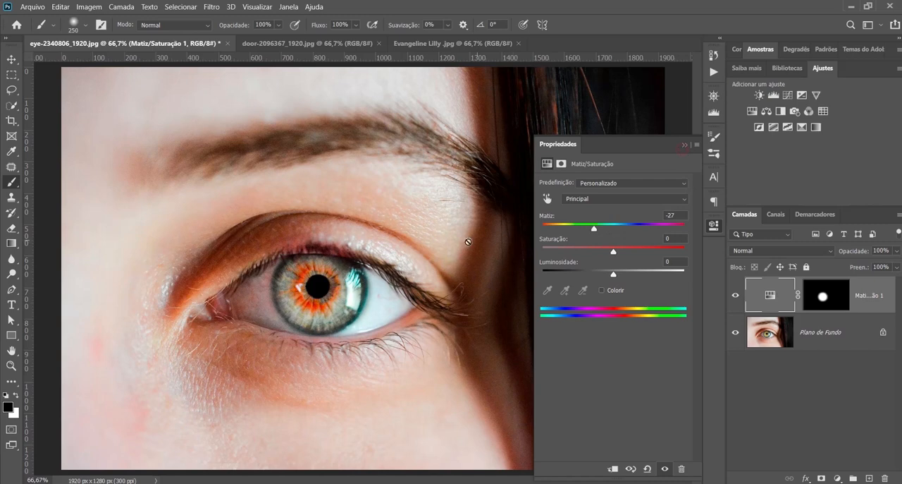
click(684, 145)
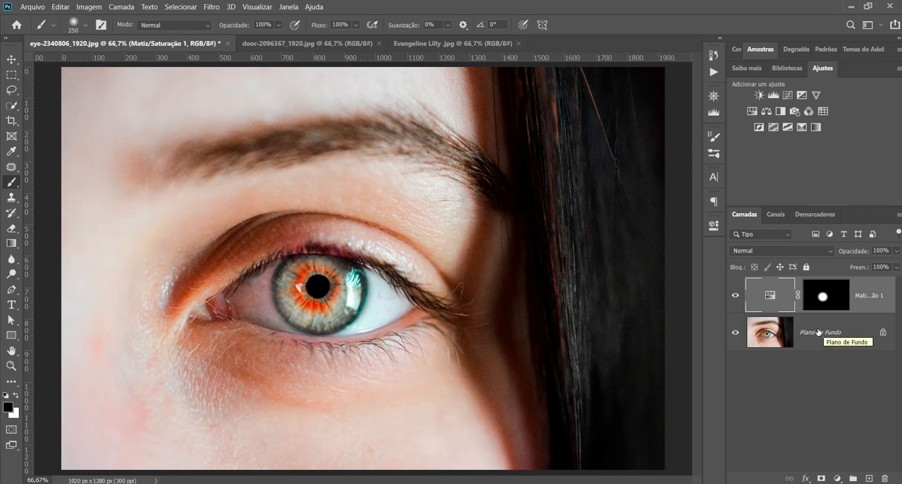
Unlock the eye photo's background layer and copy the image from door-2096367_1920.jpg into the eye document beneath the adjustment layer
click(885, 333)
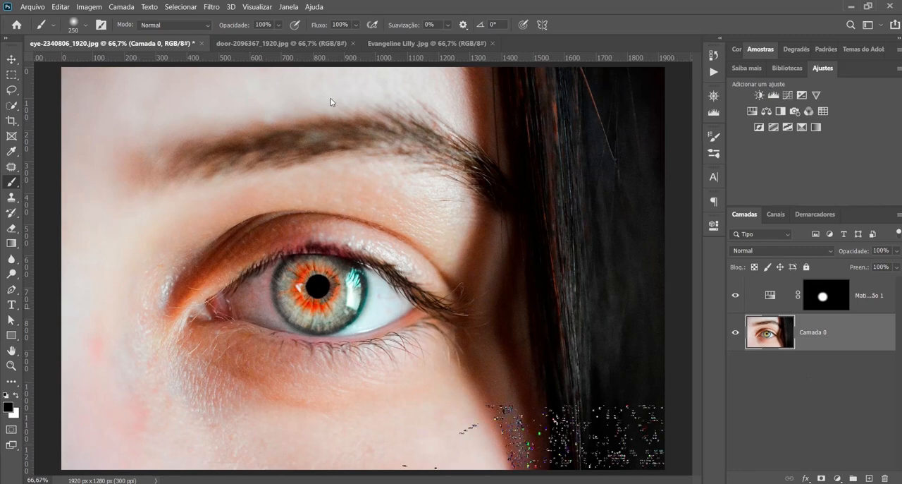
click(289, 44)
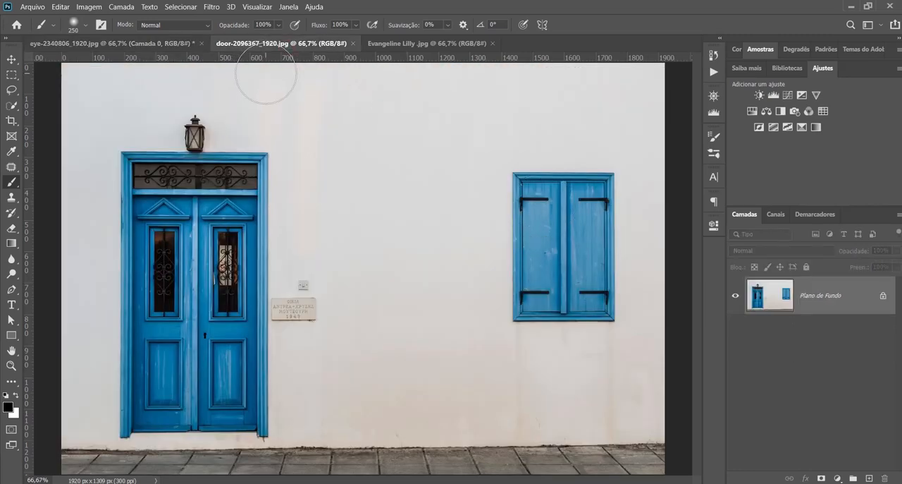
drag(819, 296, 554, 323)
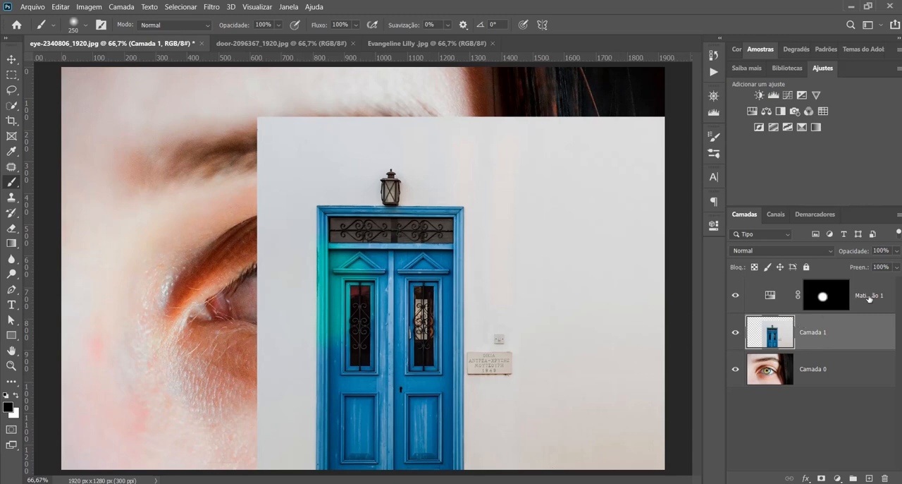
Delete the masked Matiz/Saturação adjustment layer above the door layer
drag(870, 299, 839, 294)
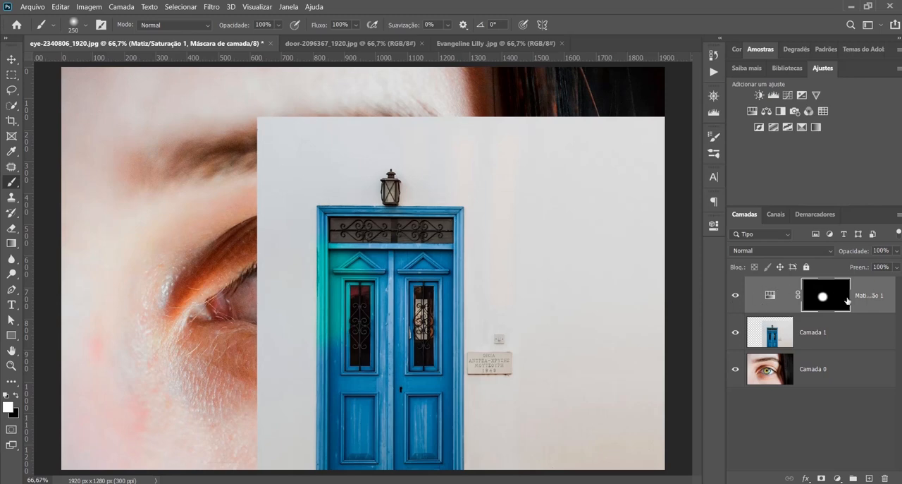
key(Delete)
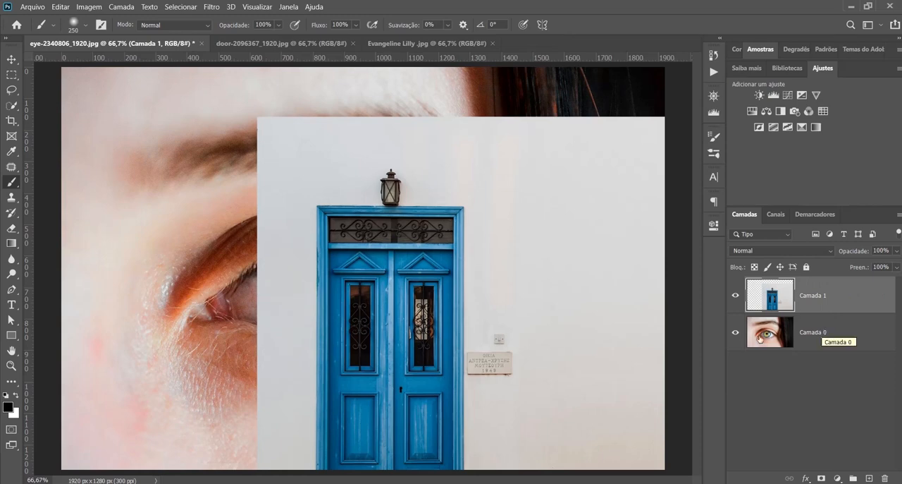
Scale the door image down and place it over the right side of the eye photo, leaving the iris uncovered
key(ctrl+t)
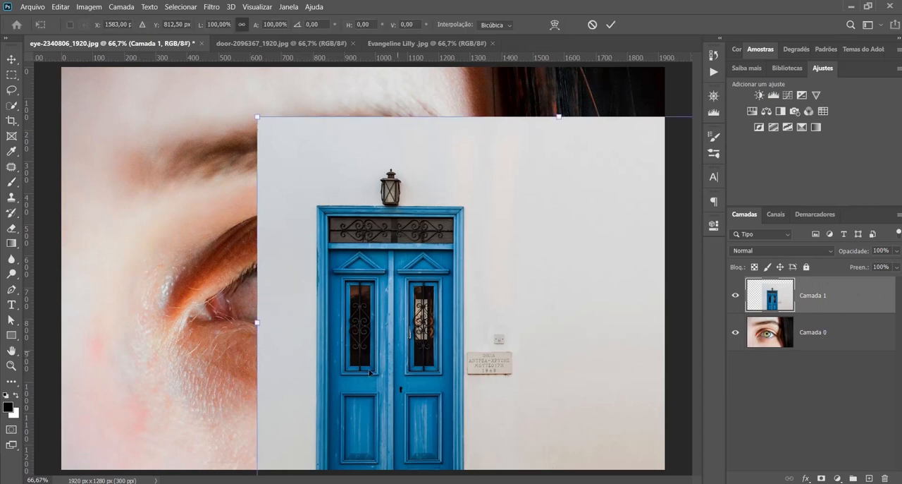
drag(257, 117, 441, 241)
mouse_move(582, 305)
mouse_down()
mouse_move(578, 235)
mouse_move(590, 262)
mouse_up()
key(Return)
key(b)
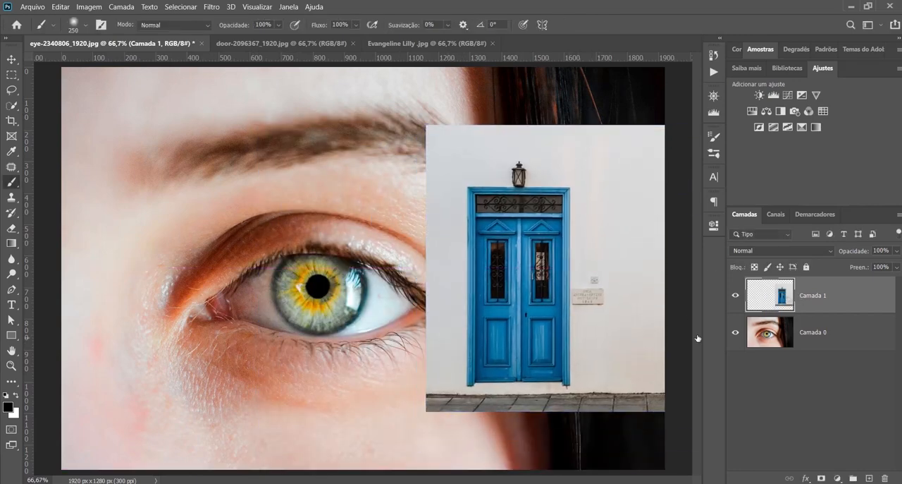
Hide and show Camada 1 and Camada 0 in turn to view each layer on its own
click(737, 300)
click(736, 299)
click(736, 333)
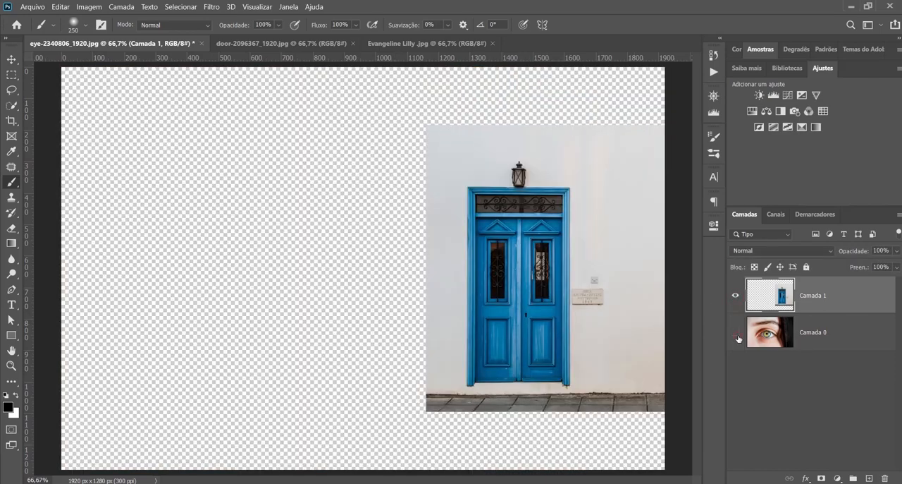
click(738, 334)
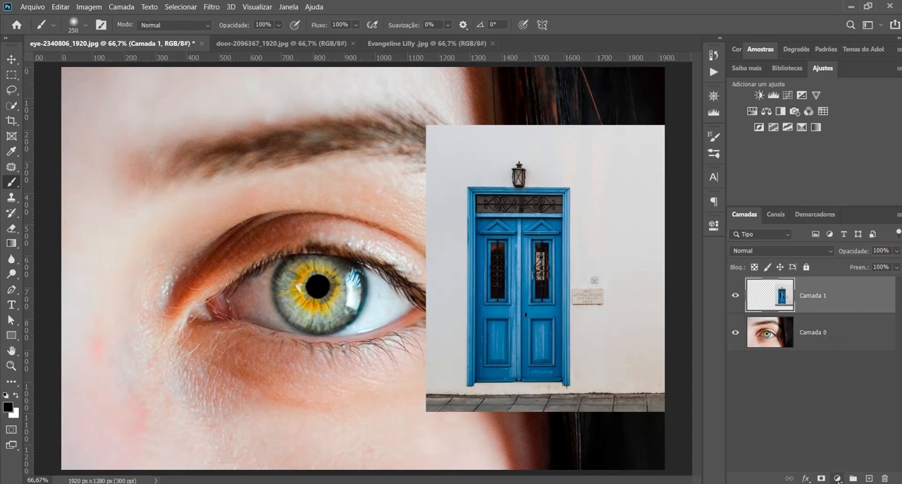
Add a Matiz/Saturação adjustment layer above both image layers and apply the Sépia preset
click(838, 478)
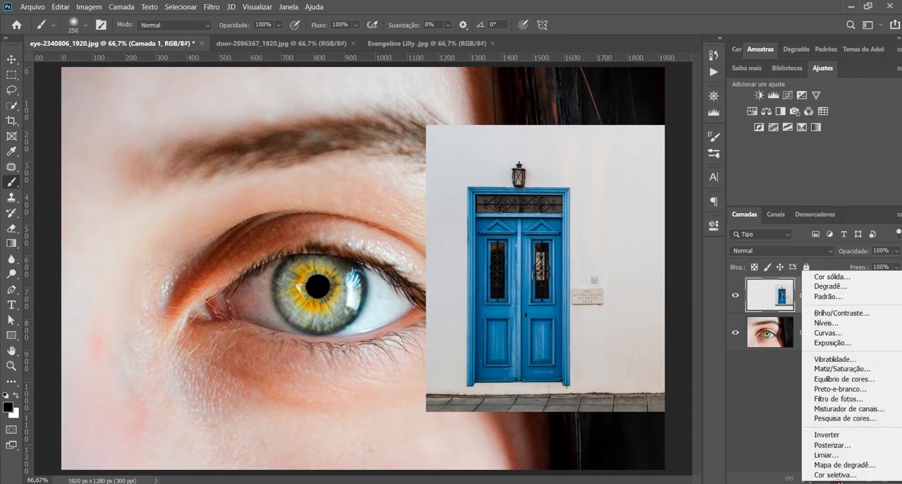
click(852, 377)
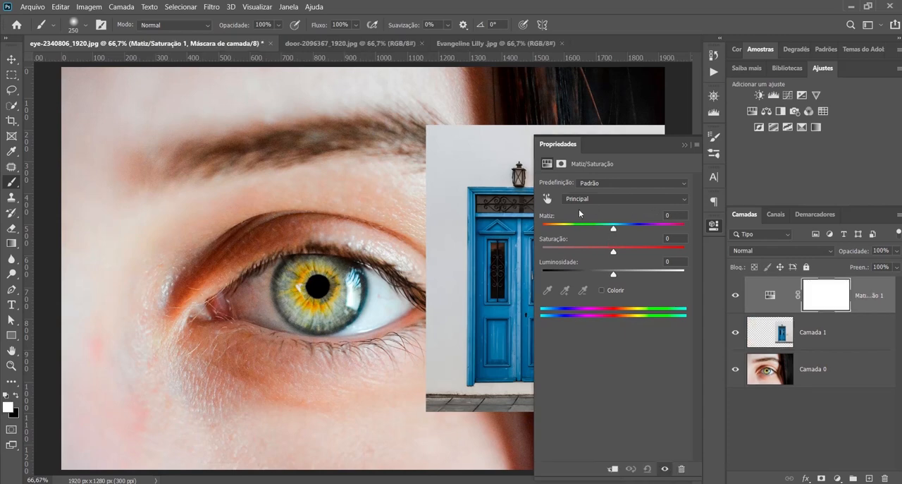
click(639, 185)
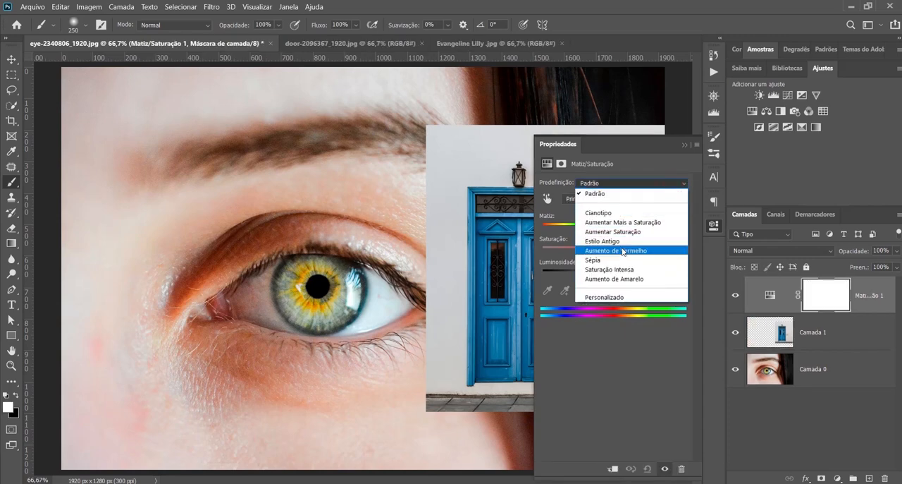
click(614, 265)
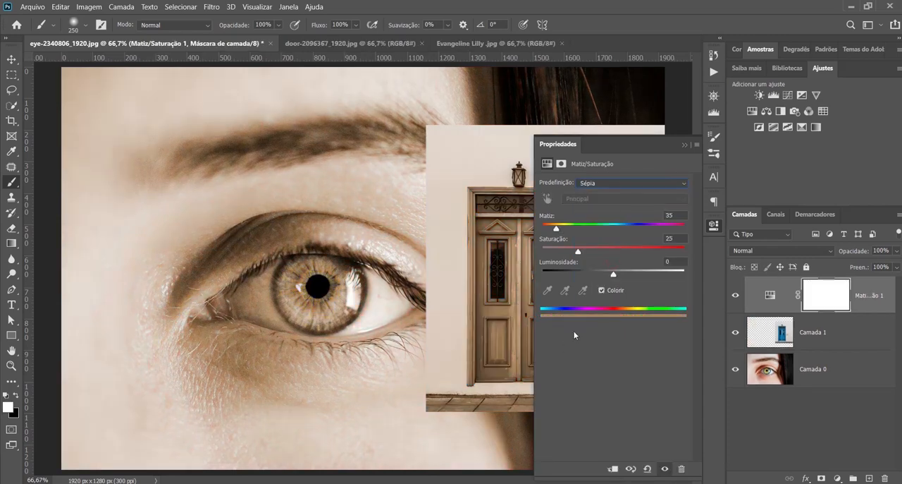
click(683, 144)
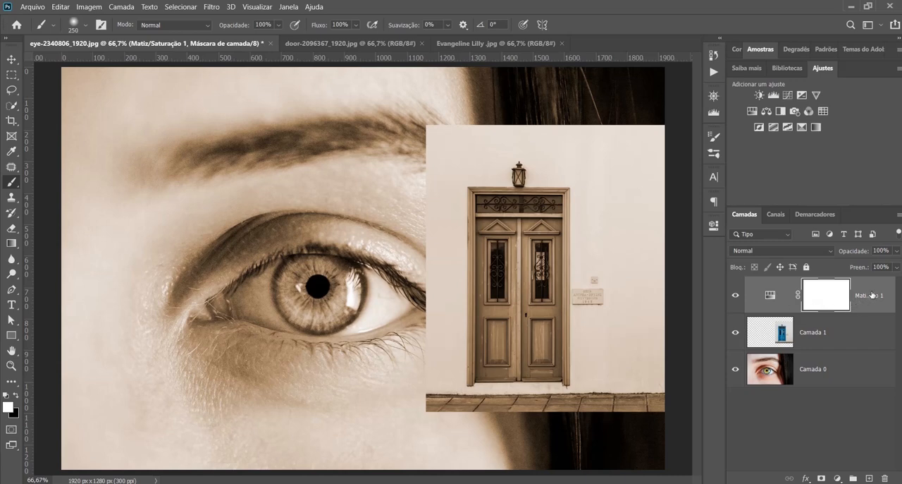
Move the sepia Matiz/Saturação layer below the door layer Camada 1, and return it to the top of the stack
drag(872, 295, 806, 352)
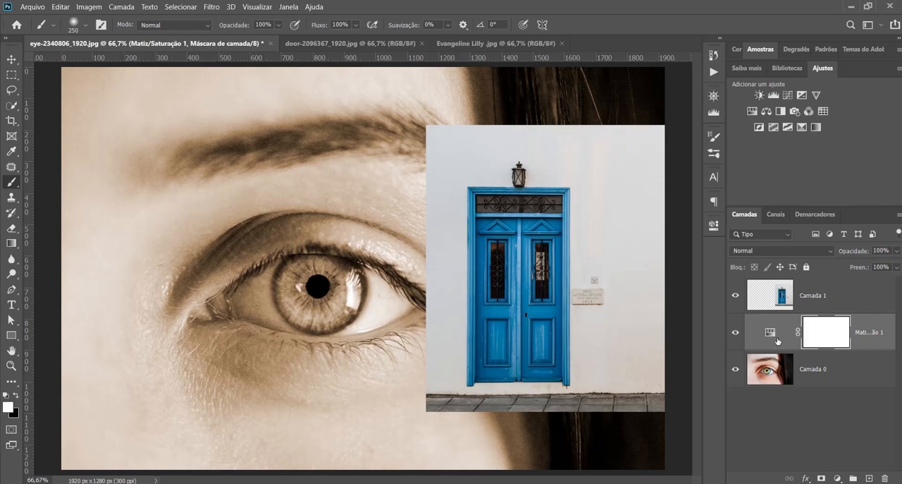
drag(874, 344, 869, 280)
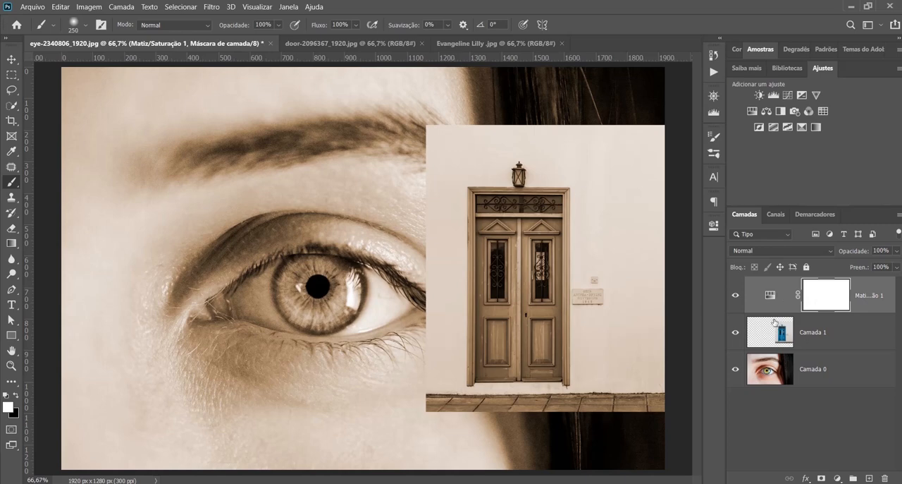
In the black-and-white portrait document, add a Matiz/Saturação adjustment layer with Colorir on, Matiz 29 and Saturação 13
click(790, 334)
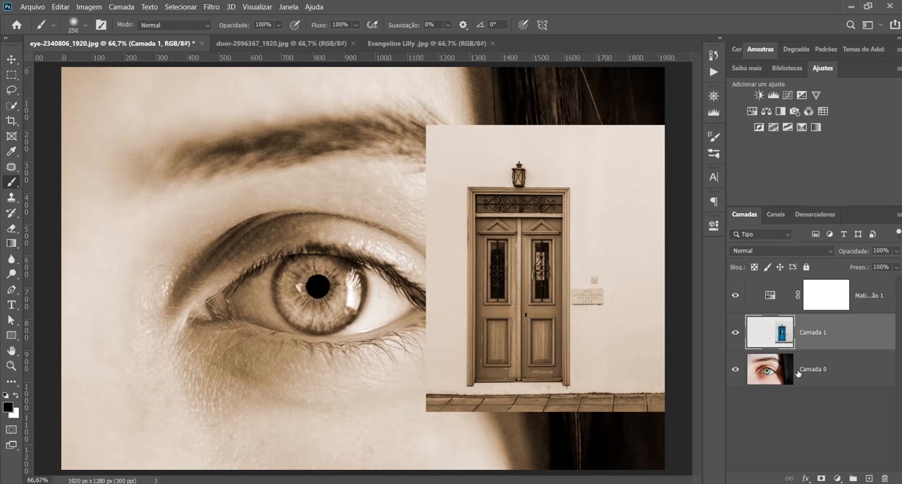
click(411, 45)
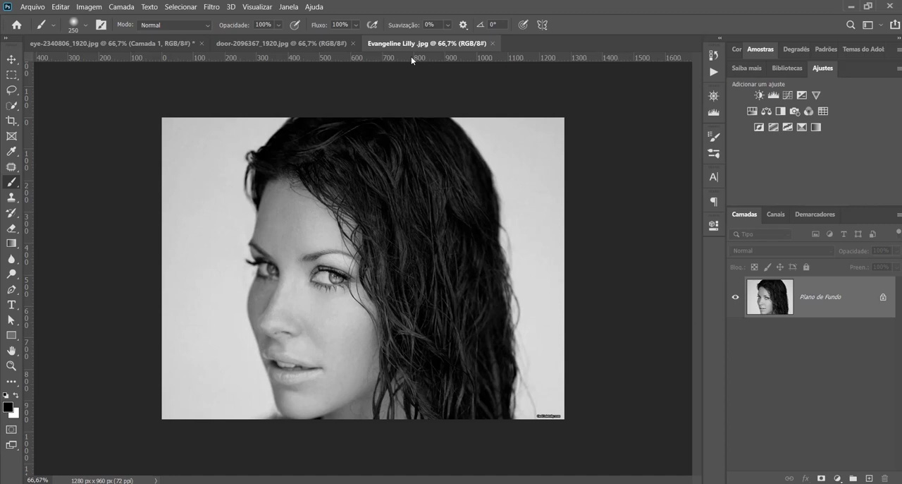
key(ctrl+plus)
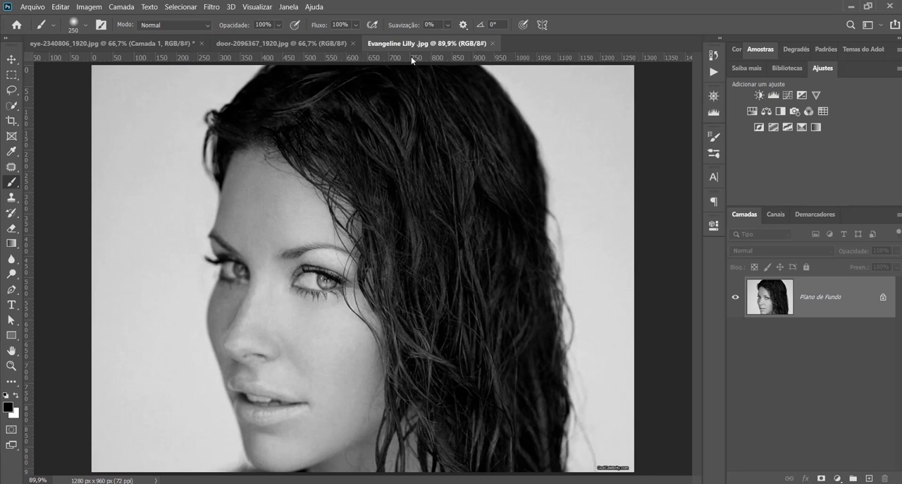
click(837, 479)
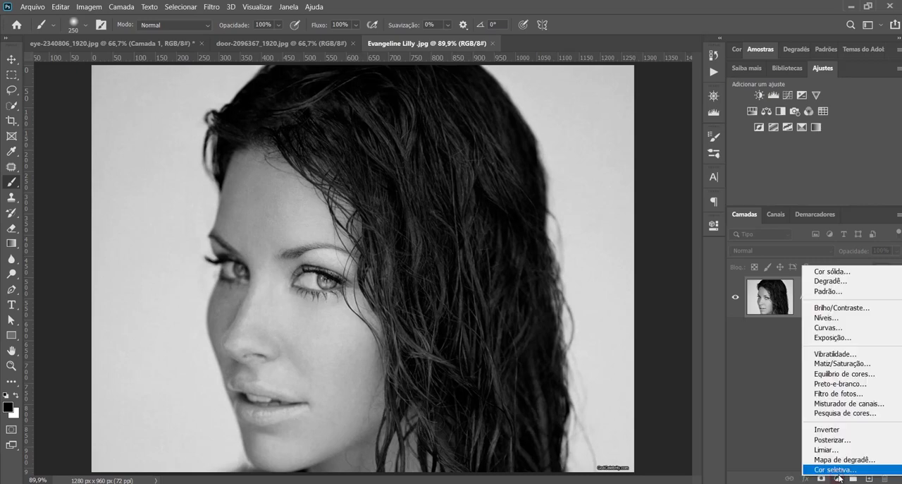
click(844, 363)
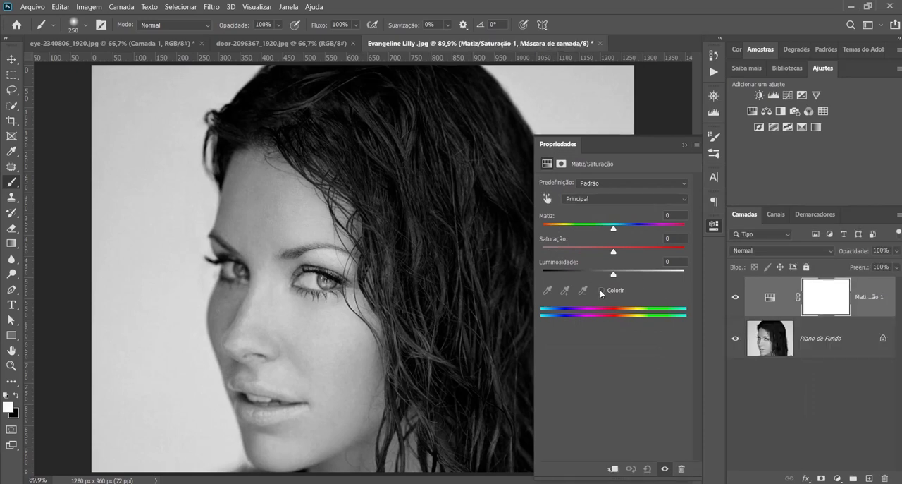
click(601, 290)
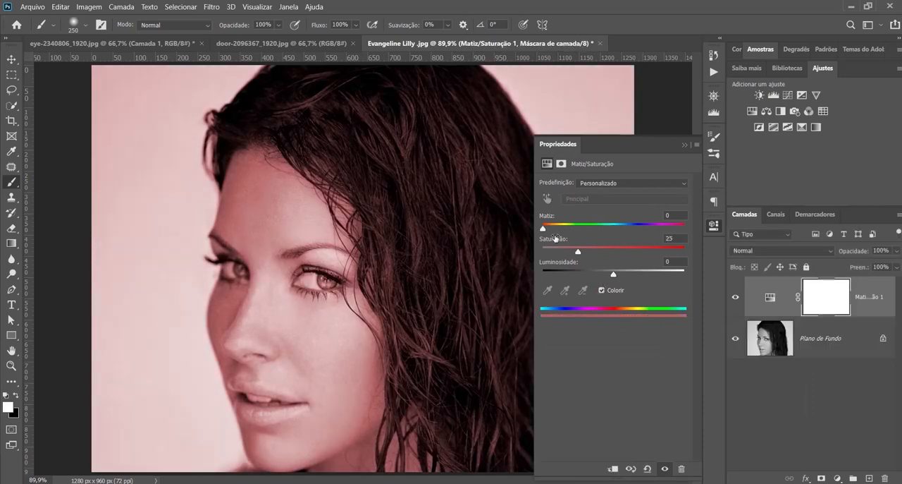
drag(543, 230, 562, 252)
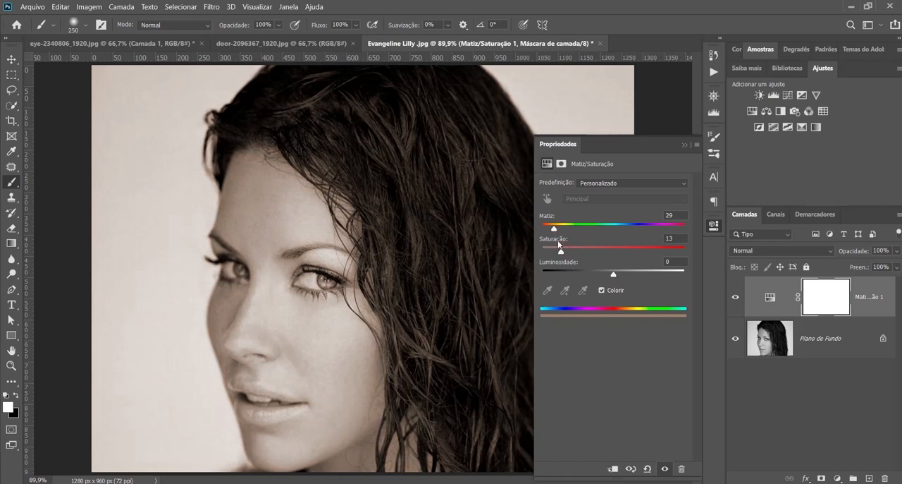
click(683, 144)
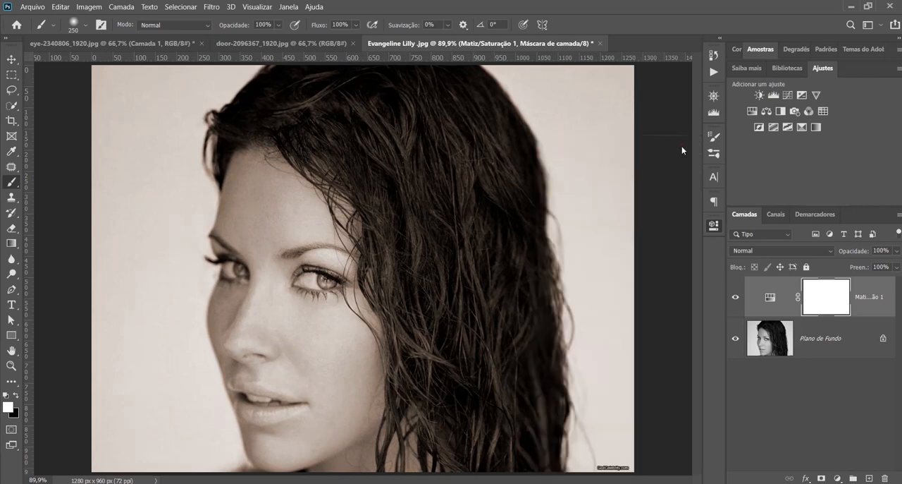
Rename the portrait's new Matiz/Saturação layer as pele
double_click(869, 297)
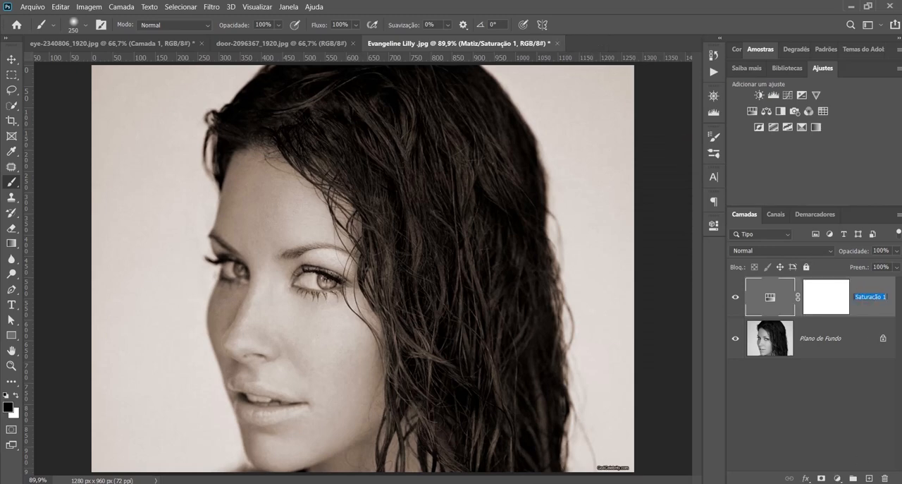
text(pele)
click(832, 449)
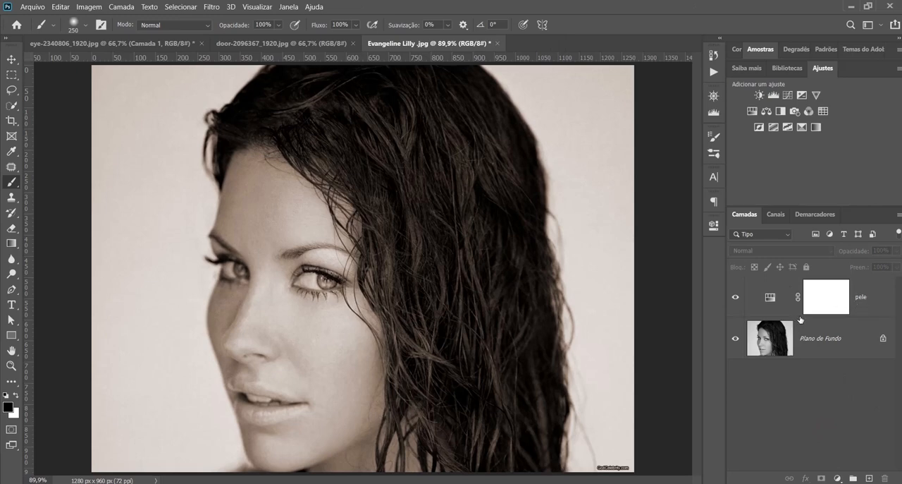
Paint black on the pele layer's mask over the background and hair, and paint white over the forehead to keep the skin tinted
click(815, 301)
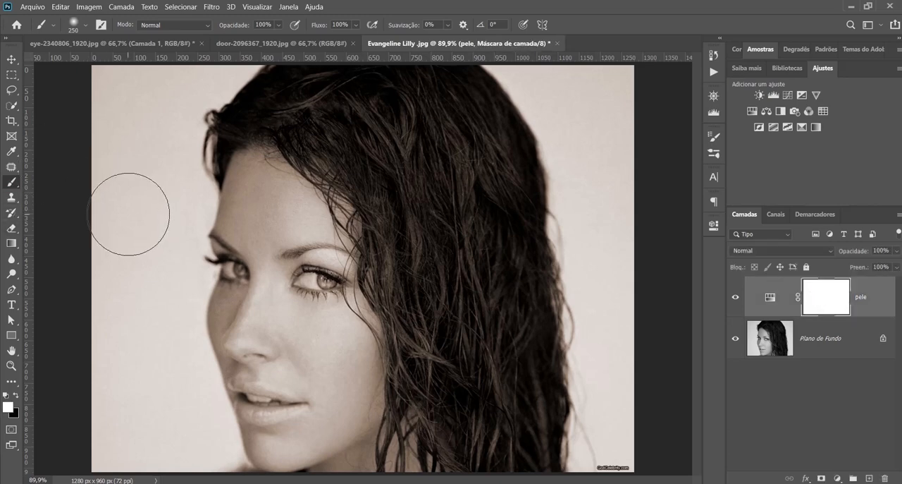
key(x)
mouse_move(165, 153)
mouse_down()
mouse_move(340, 129)
mouse_move(384, 111)
mouse_up()
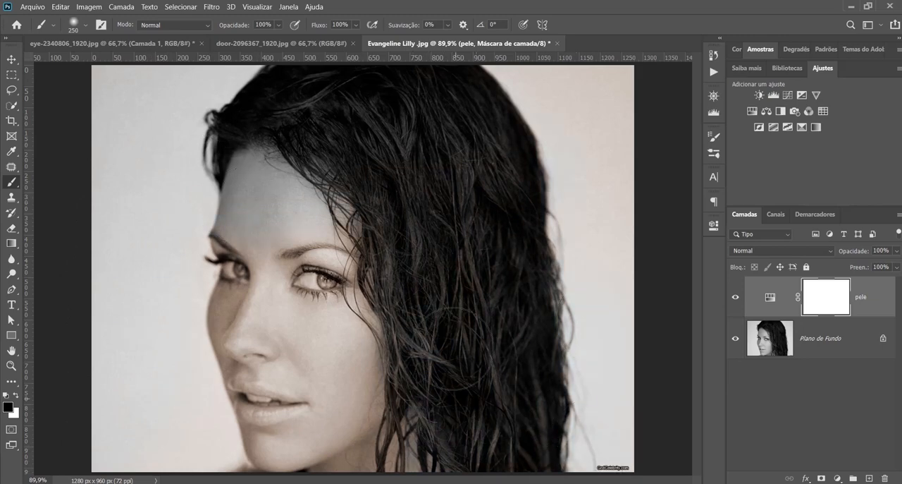
mouse_move(453, 348)
mouse_down()
mouse_move(440, 250)
mouse_move(381, 170)
mouse_up()
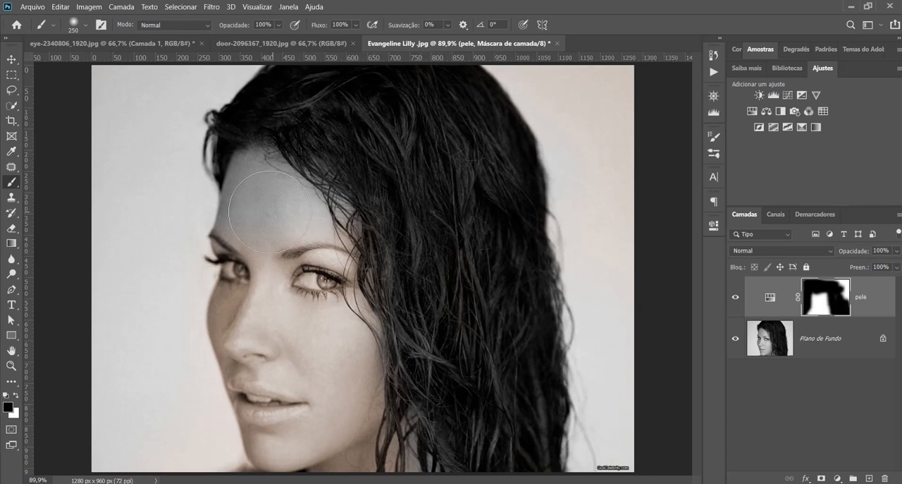
key(x)
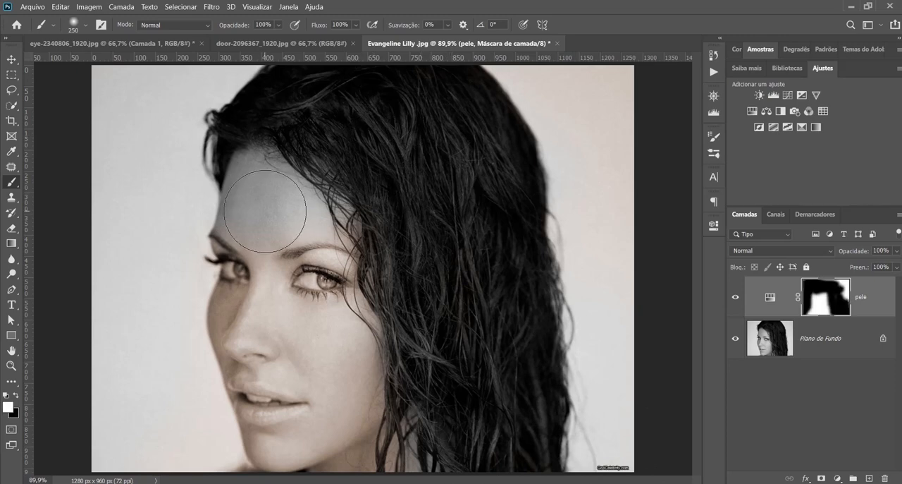
mouse_move(272, 202)
mouse_down()
mouse_move(295, 226)
mouse_move(300, 216)
mouse_move(266, 206)
mouse_move(259, 263)
mouse_move(290, 237)
mouse_up()
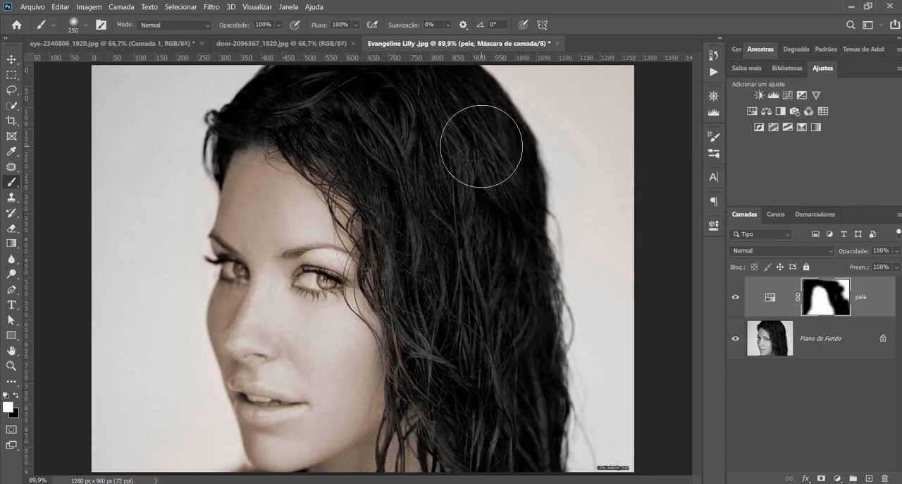
key(x)
mouse_move(543, 90)
mouse_down()
mouse_move(602, 95)
mouse_move(575, 100)
mouse_move(541, 83)
mouse_move(605, 254)
mouse_move(582, 204)
mouse_move(614, 417)
mouse_up()
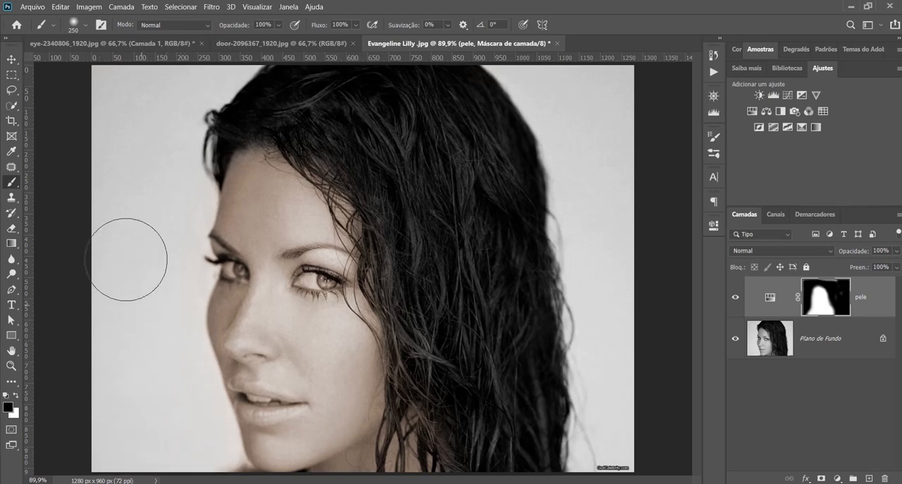
drag(97, 483, 98, 483)
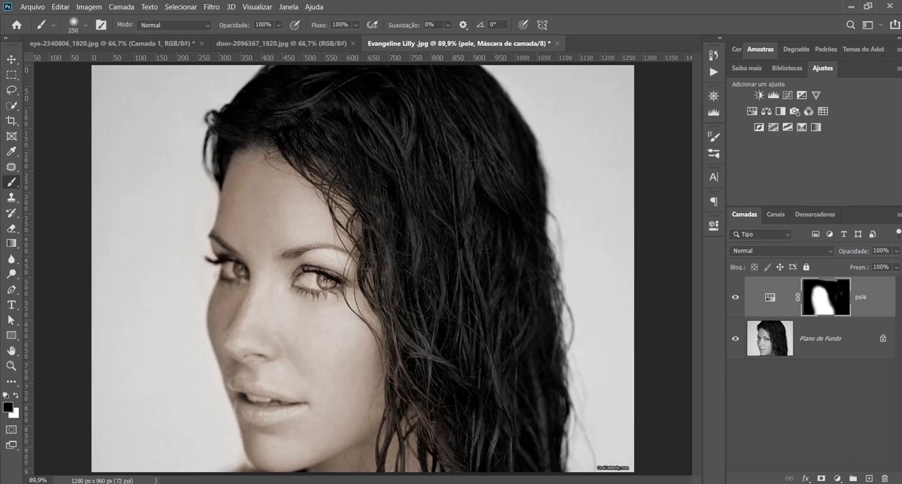
Add a second Matiz/Saturação adjustment layer above pele with Colorir on, Matiz 78 and Saturação 28
click(837, 478)
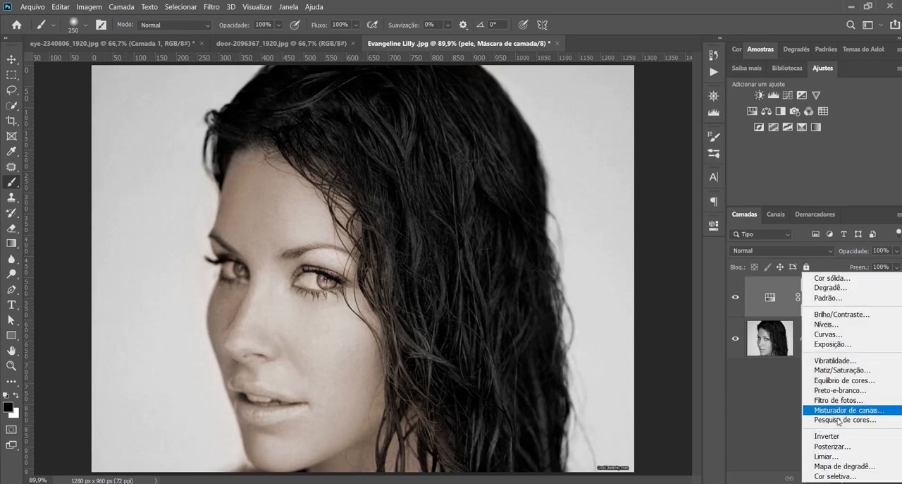
click(844, 370)
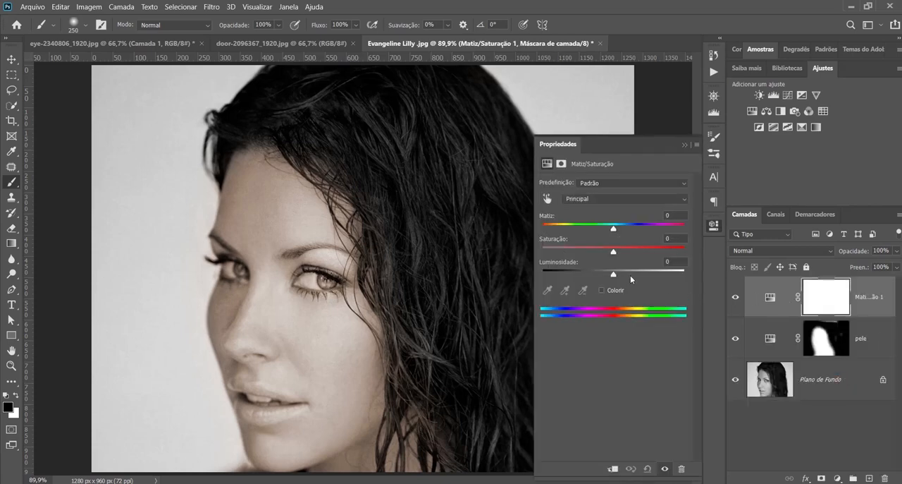
drag(613, 229, 561, 230)
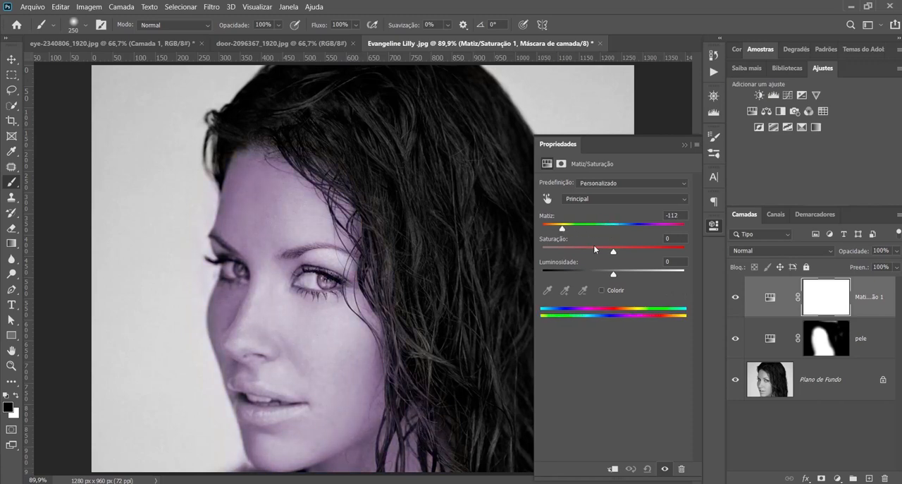
drag(612, 252, 638, 251)
click(602, 290)
drag(550, 229, 573, 230)
click(582, 252)
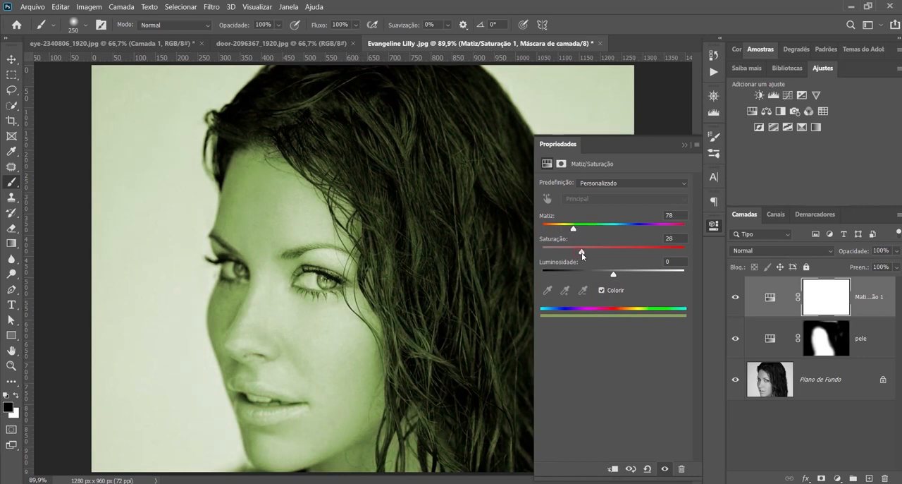
click(684, 145)
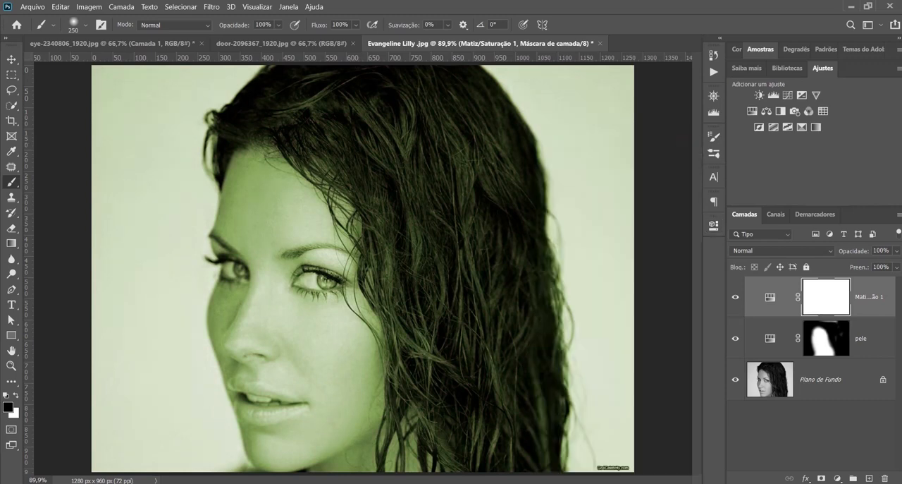
Rename the green adjustment layer as olhos and invert its layer mask to black
double_click(870, 297)
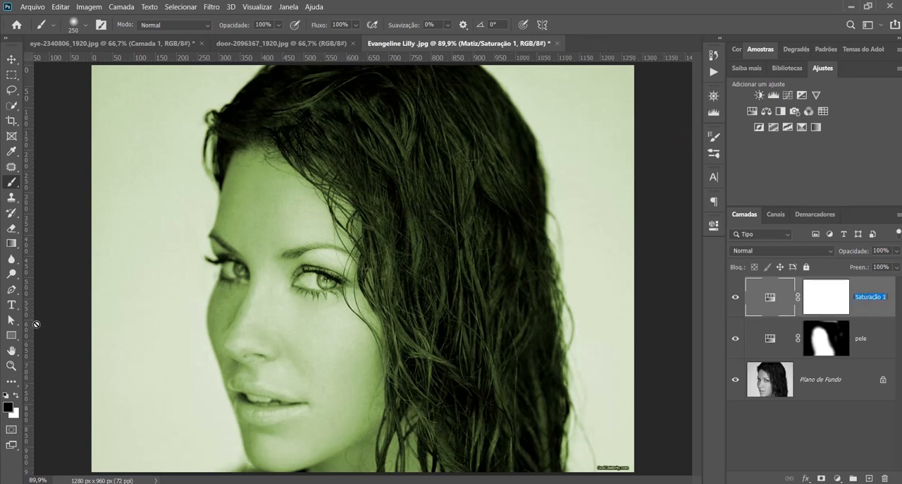
text(olhos)
click(819, 294)
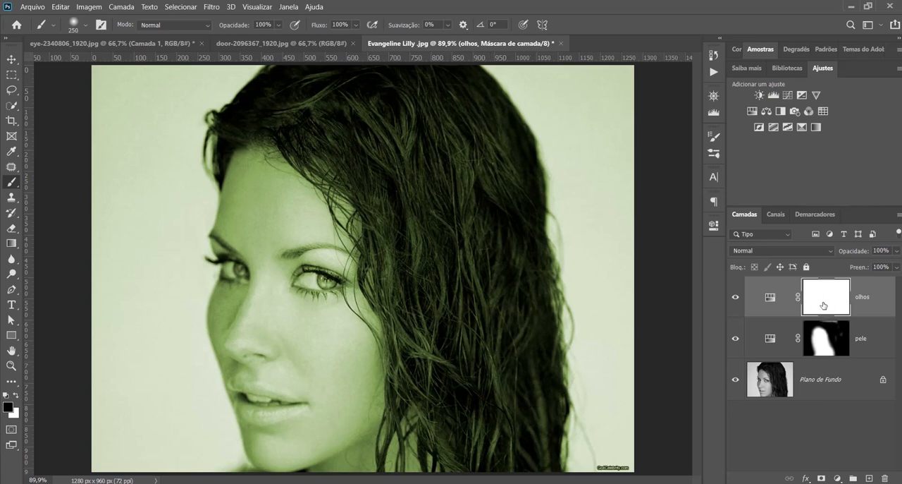
key(alt)
key(ctrl+i)
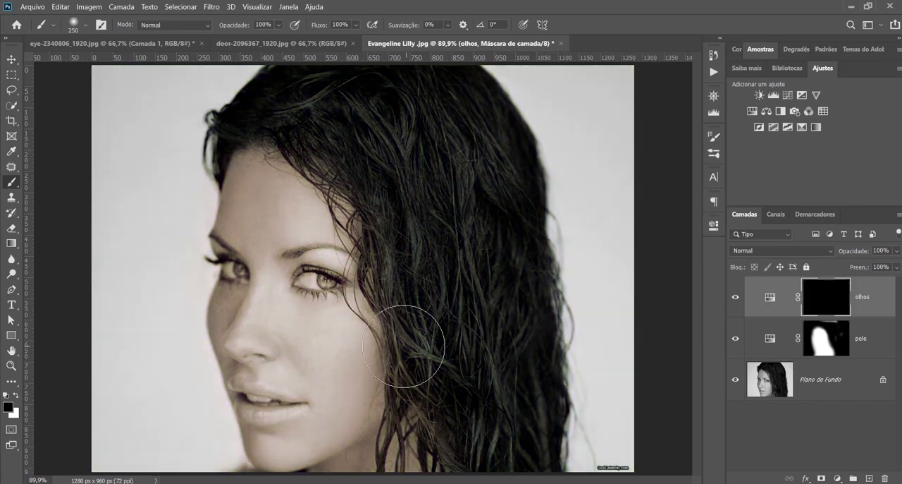
Paint white on the olhos mask over both irises with a soft brush of size 45
scroll(343, 313, up, 3)
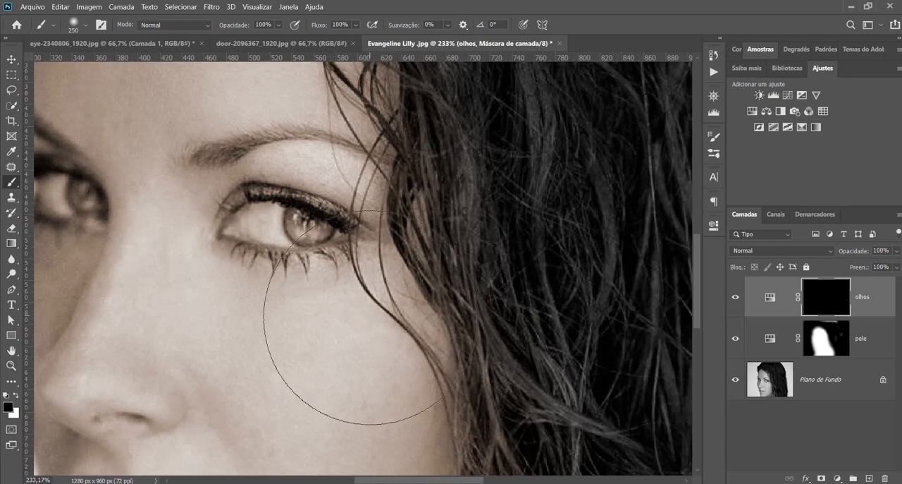
click(16, 397)
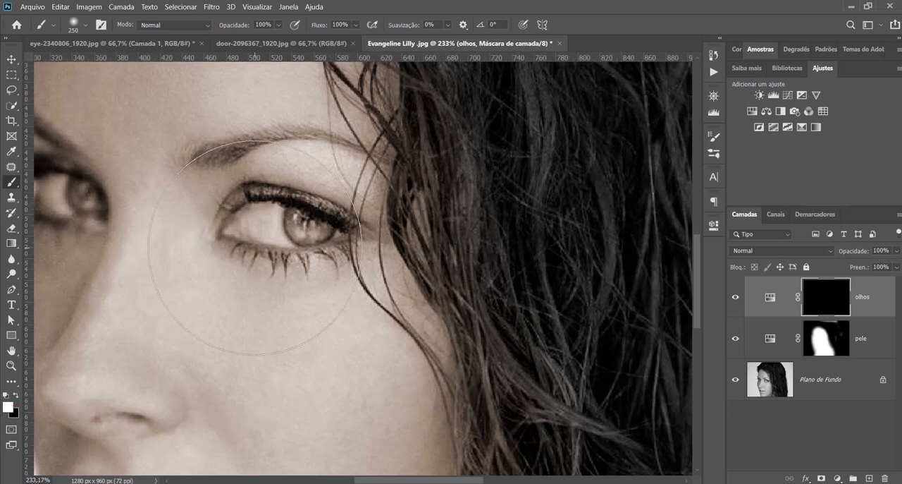
key(bracketleft)
key(bracketleft)
key(bracketleft)
key(bracketleft)
key(bracketleft)
key(bracketleft)
key(bracketleft)
key(bracketleft)
key(bracketleft)
key(bracketleft)
drag(305, 227, 309, 231)
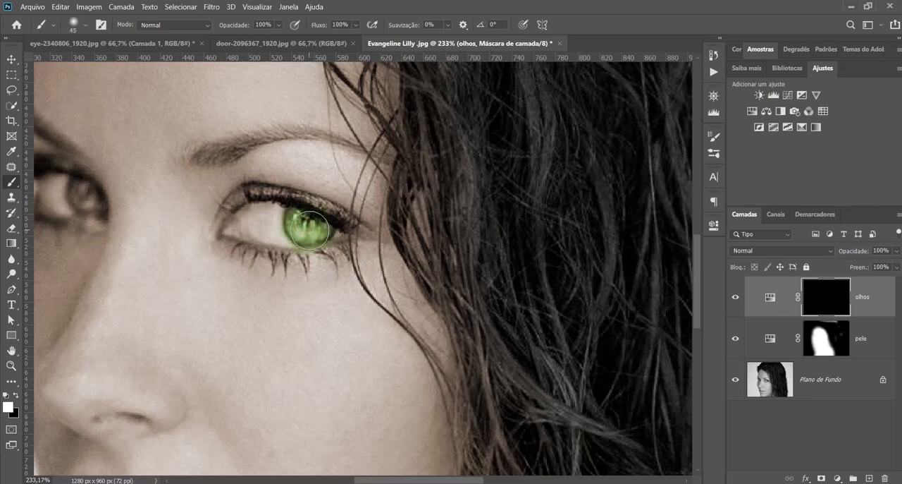
scroll(234, 274, left, 5)
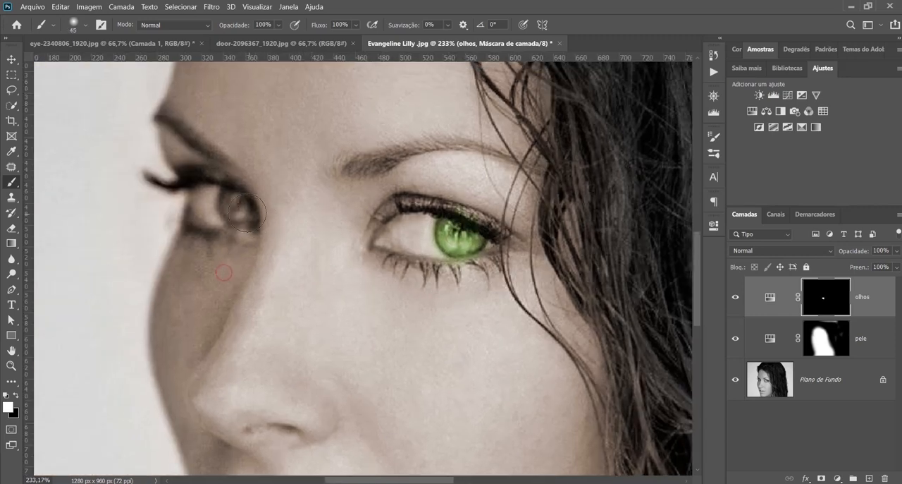
drag(246, 212, 238, 214)
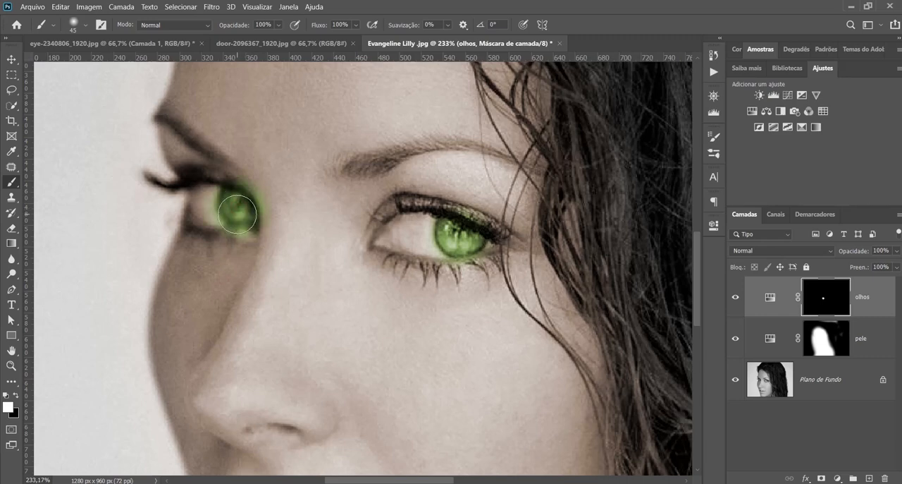
key(ctrl+0)
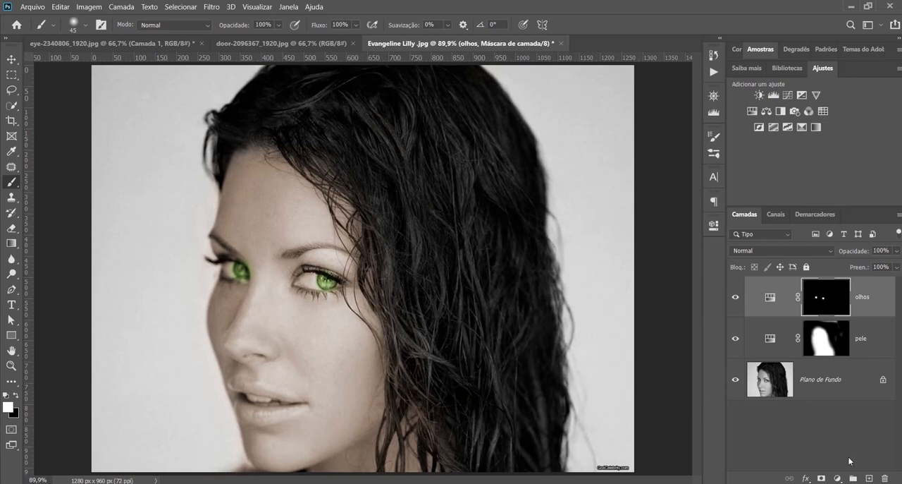
Add a third Matiz/Saturação adjustment layer above olhos with Colorir on, tinting the portrait pinkish red
click(838, 478)
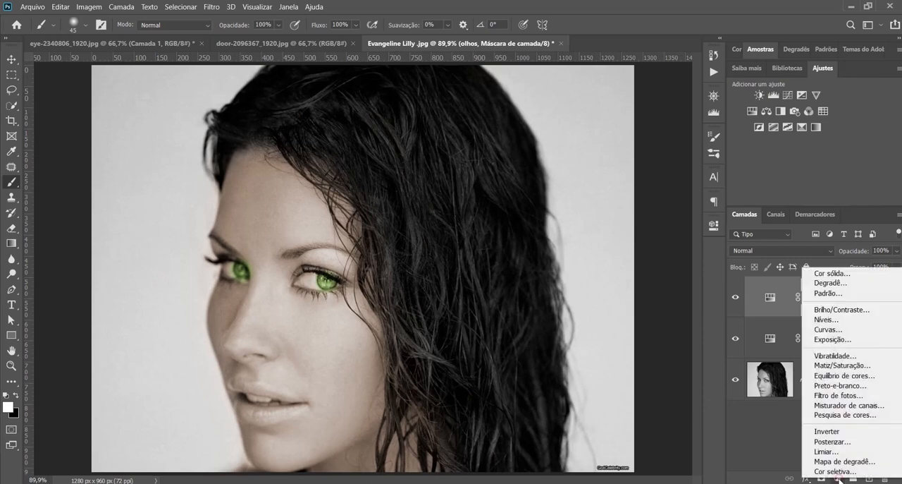
click(859, 367)
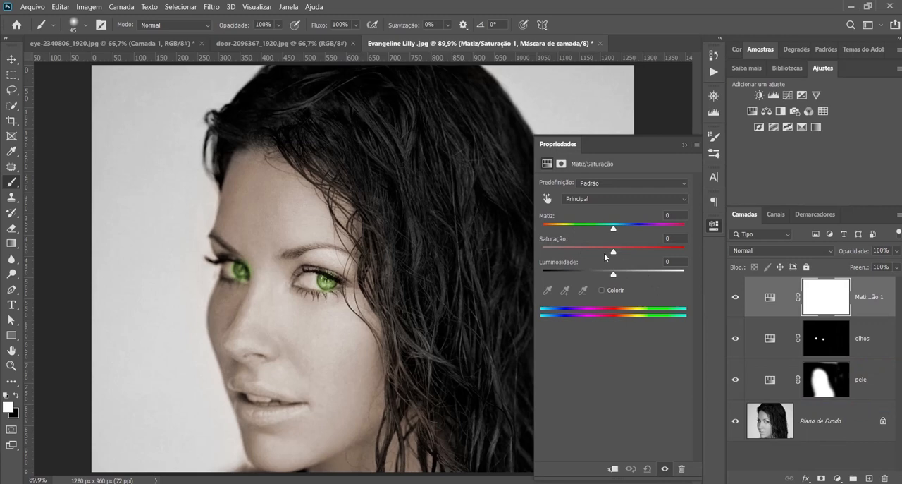
click(601, 289)
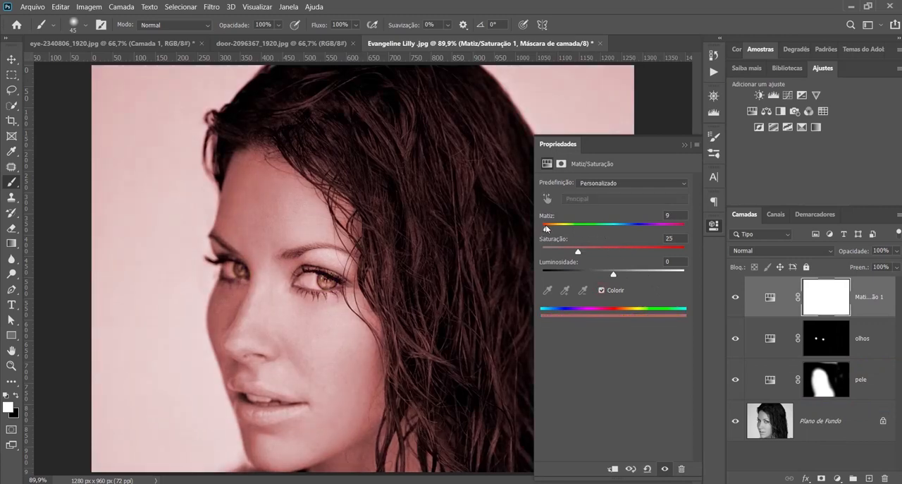
drag(544, 229, 583, 253)
click(685, 144)
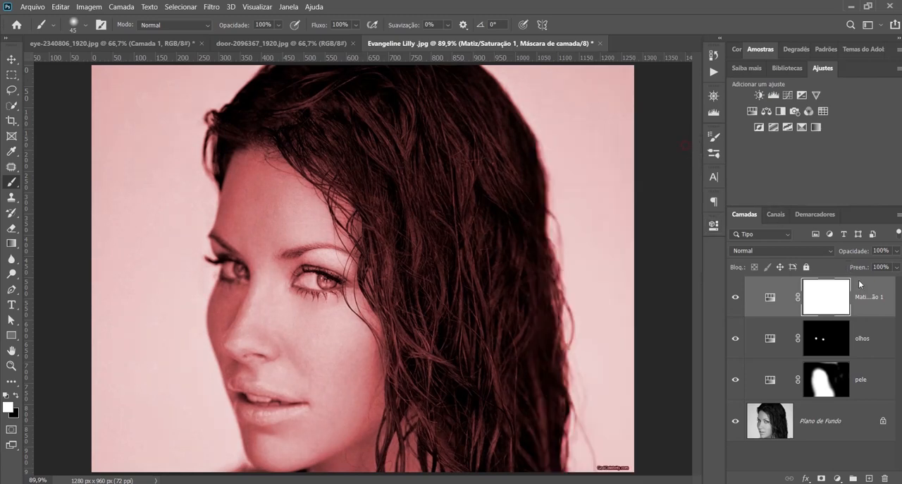
Rename the pinkish red adjustment layer as labios and fill its layer mask with black
double_click(865, 296)
text(c)
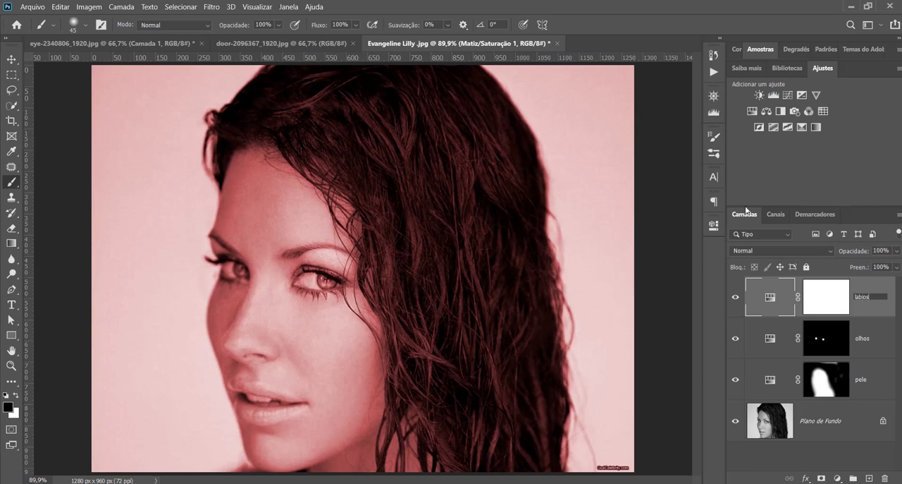
key(Return)
click(816, 305)
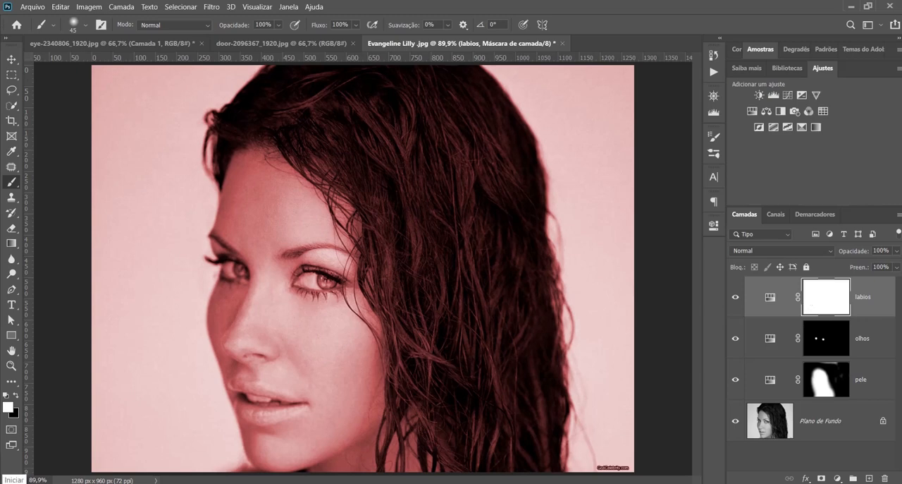
key(x)
key(alt+BackSpace)
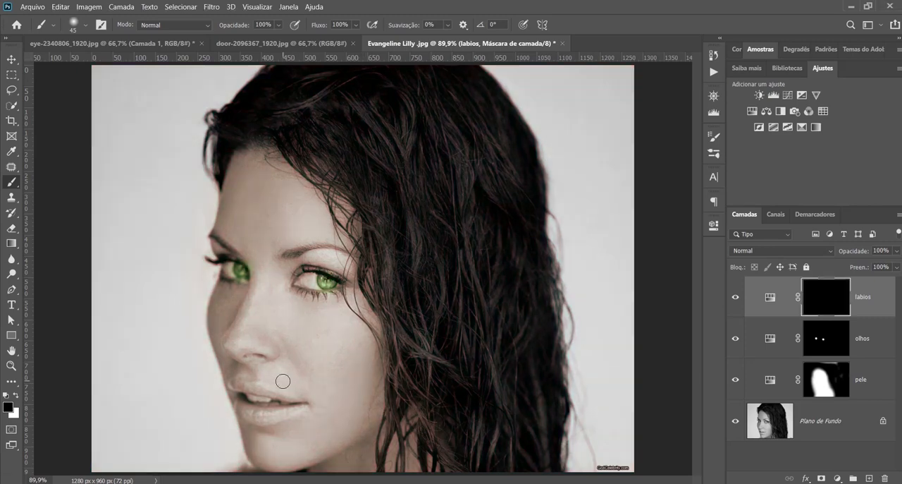
Paint white on the labios mask over the lower and upper lips, reducing the brush to size 35 for the upper lip
key(x)
scroll(234, 412, up, 5)
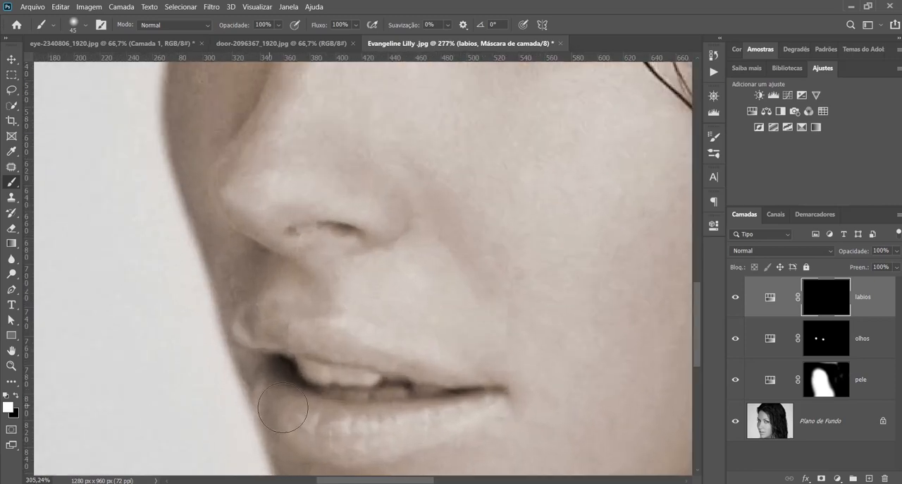
mouse_move(278, 396)
mouse_down()
mouse_move(310, 419)
mouse_move(407, 427)
mouse_move(461, 400)
mouse_move(302, 383)
mouse_move(286, 395)
mouse_up()
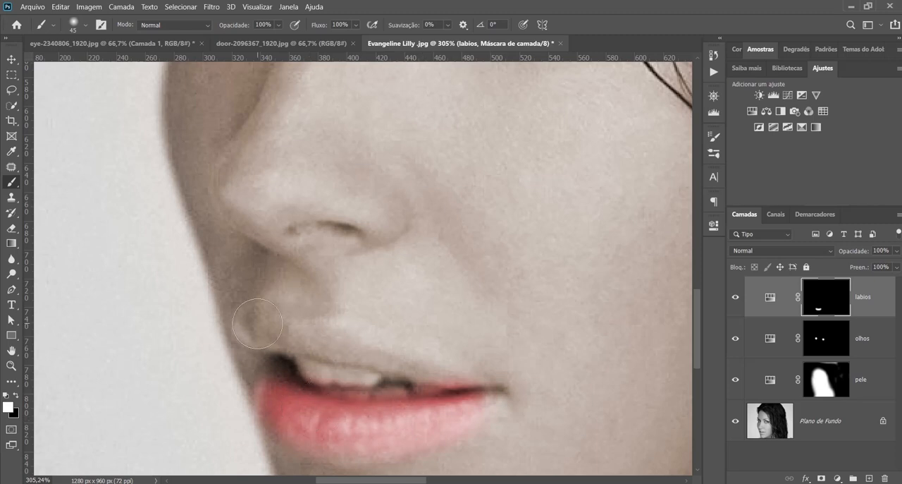
key(bracketleft)
drag(243, 317, 487, 387)
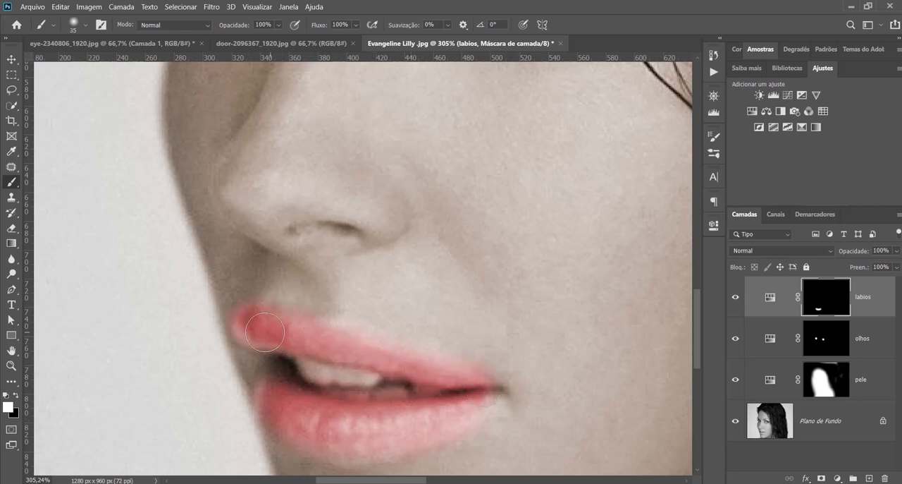
key(ctrl+0)
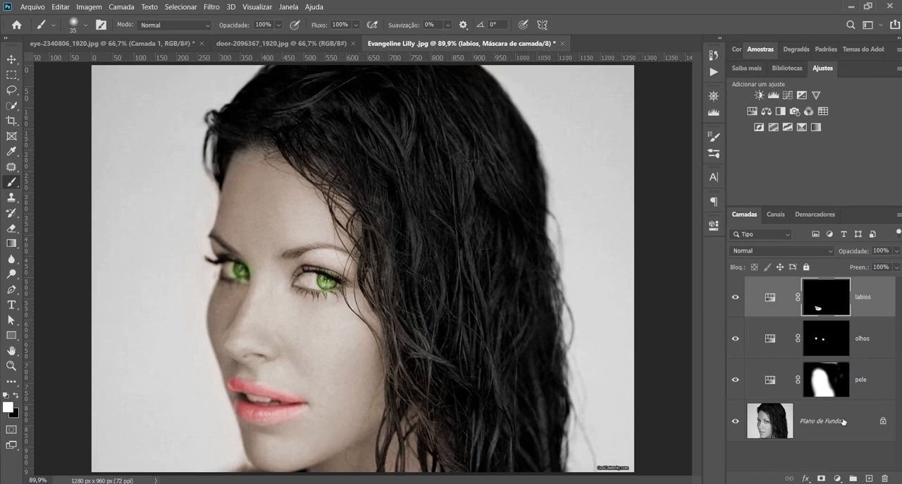
Add a Matiz/Saturação adjustment layer above labios with Colorir on and Saturação 0
click(839, 478)
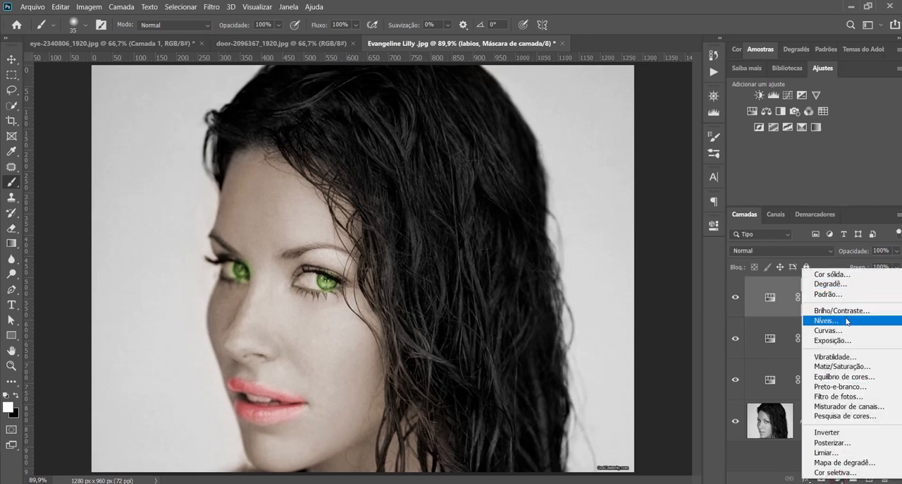
click(853, 367)
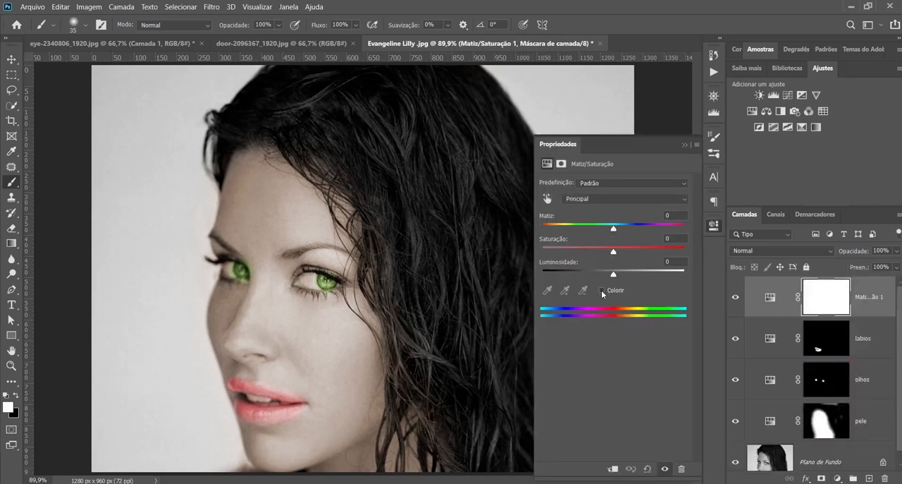
click(602, 290)
drag(574, 252, 520, 248)
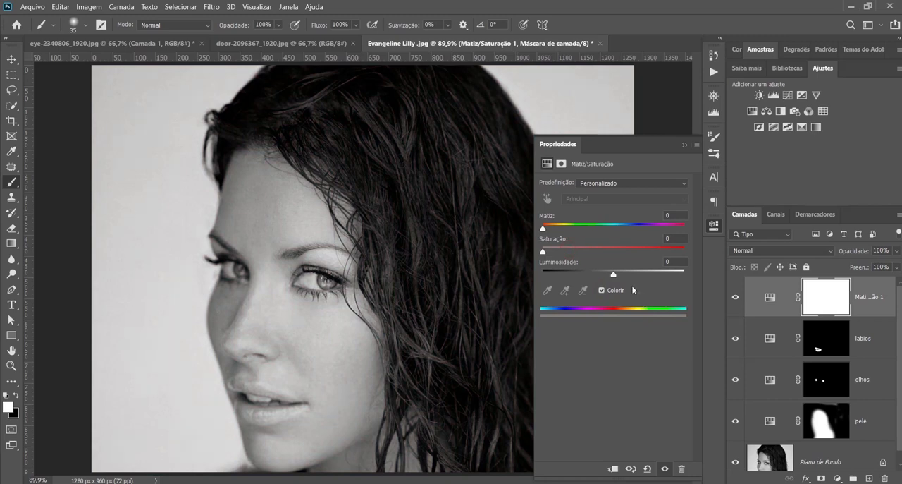
click(683, 144)
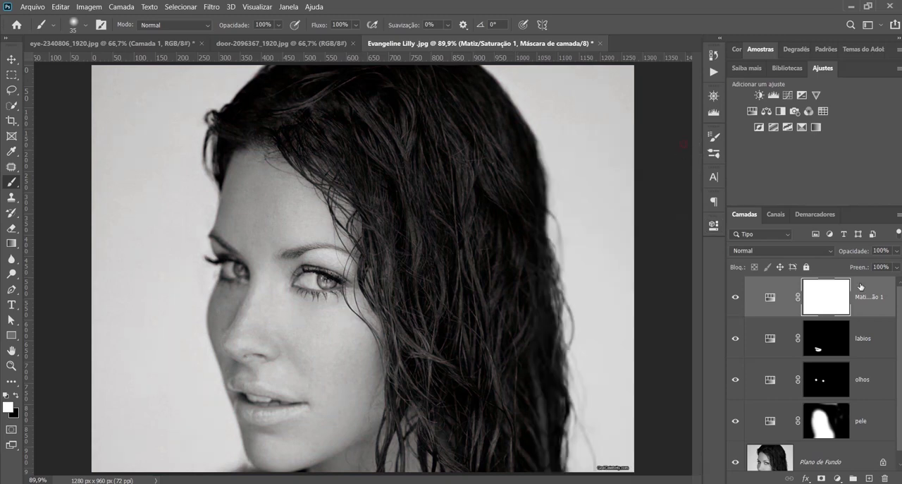
Rename the desaturating adjustment layer as dentes e olhos and fill its layer mask with black
double_click(868, 297)
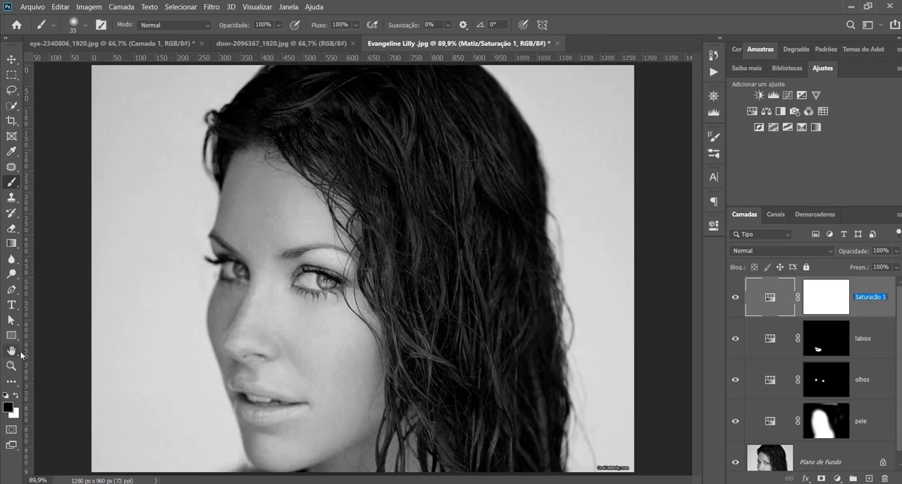
text(de)
text(ntes e olhos)
click(876, 308)
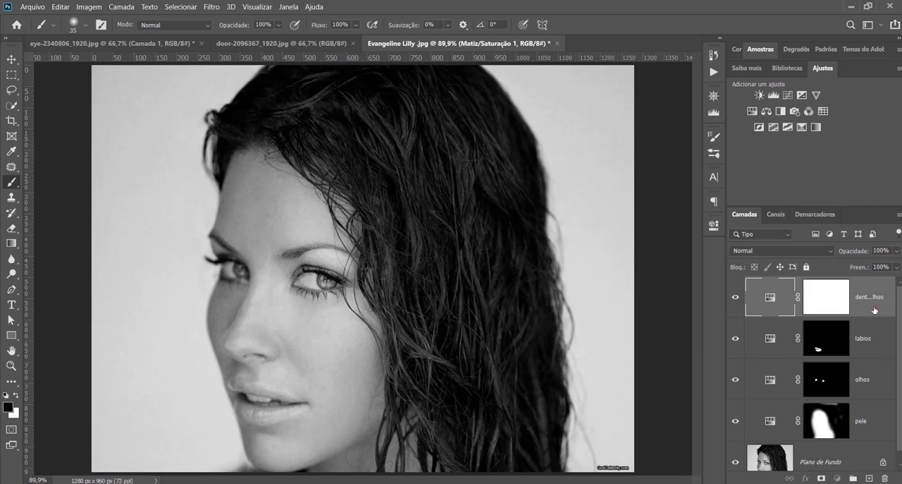
click(829, 299)
key(x)
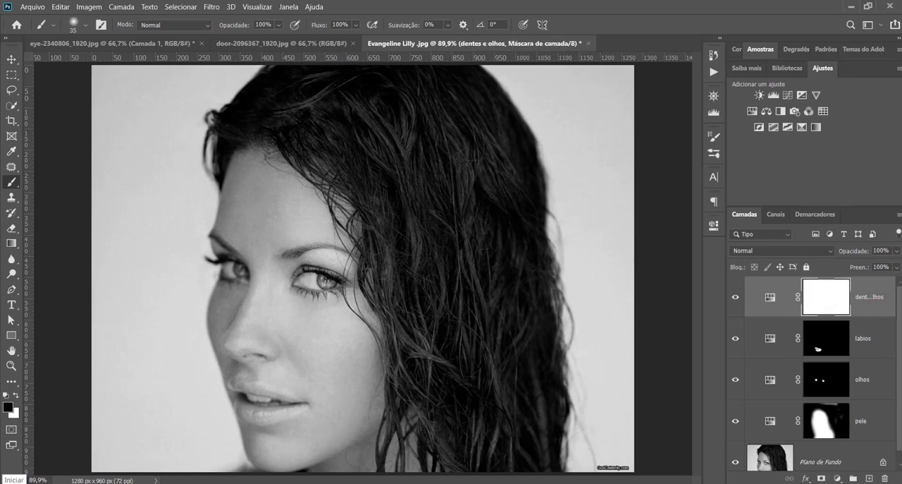
key(alt+BackSpace)
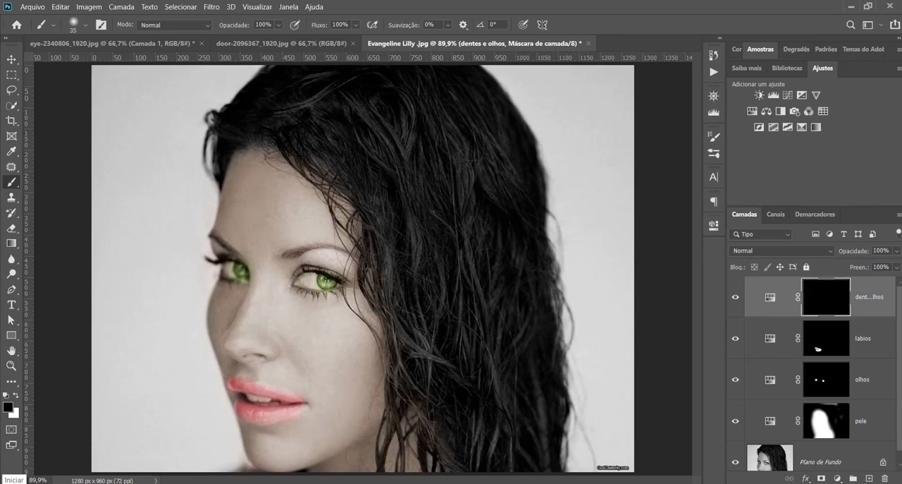
Paint white on the dentes e olhos mask over the whites of both eyes and the teeth
key(x)
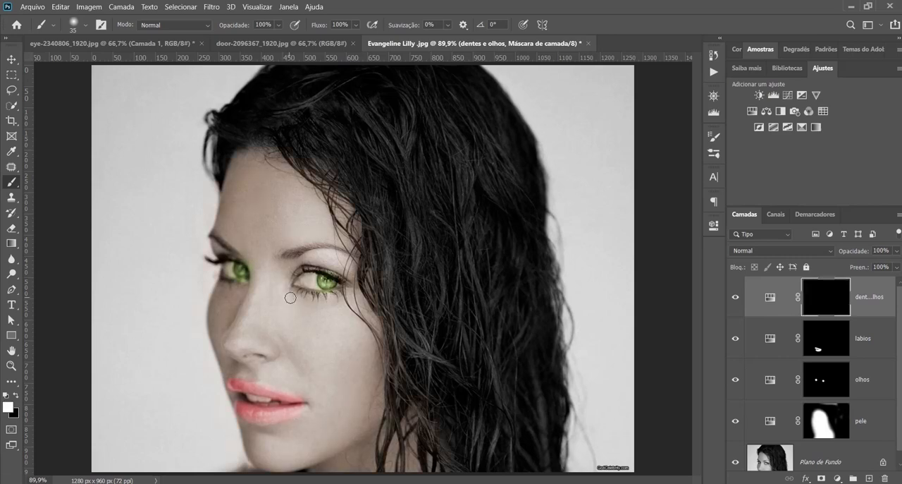
scroll(302, 284, up, 5)
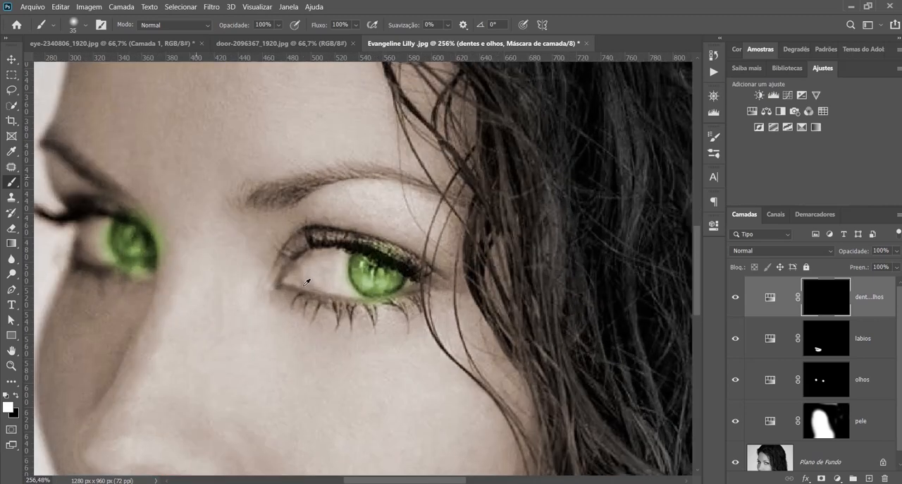
mouse_move(313, 268)
mouse_down()
mouse_move(322, 262)
mouse_move(328, 270)
mouse_up()
drag(107, 257, 95, 236)
scroll(176, 346, down, 10)
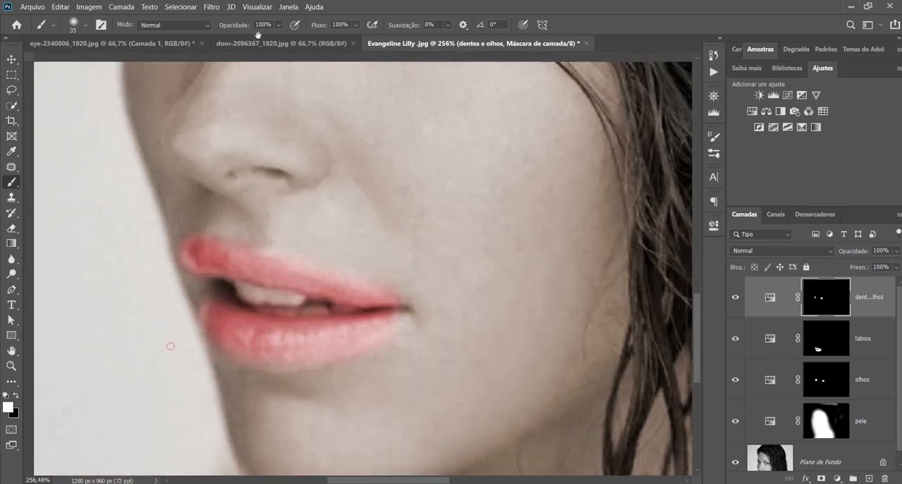
drag(250, 291, 335, 316)
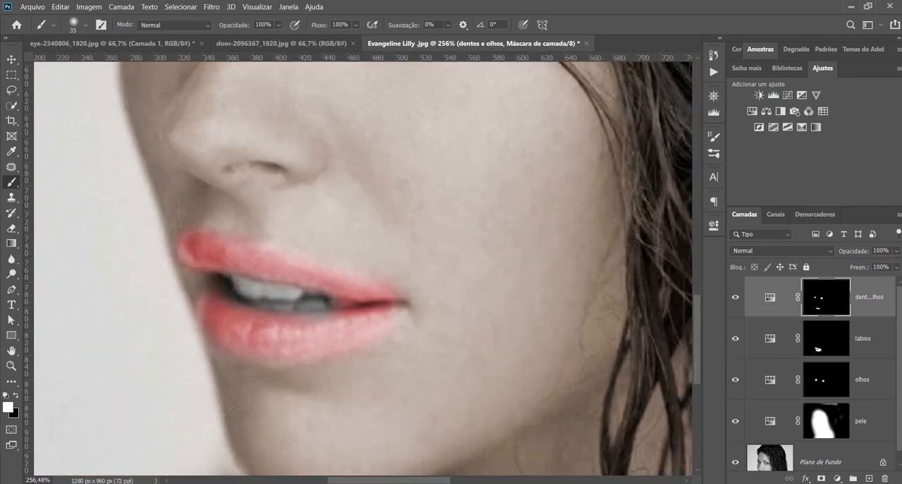
key(ctrl+0)
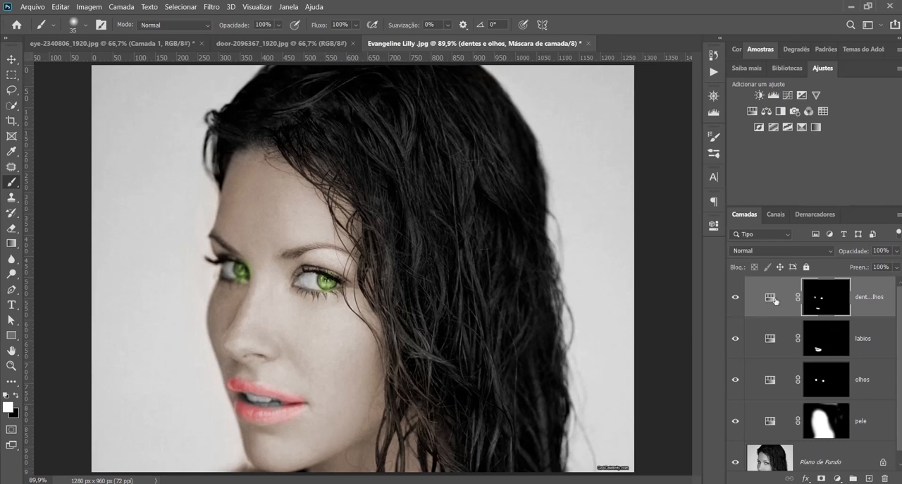
Shift the Matiz of the olhos adjustment layer from green to teal
double_click(770, 383)
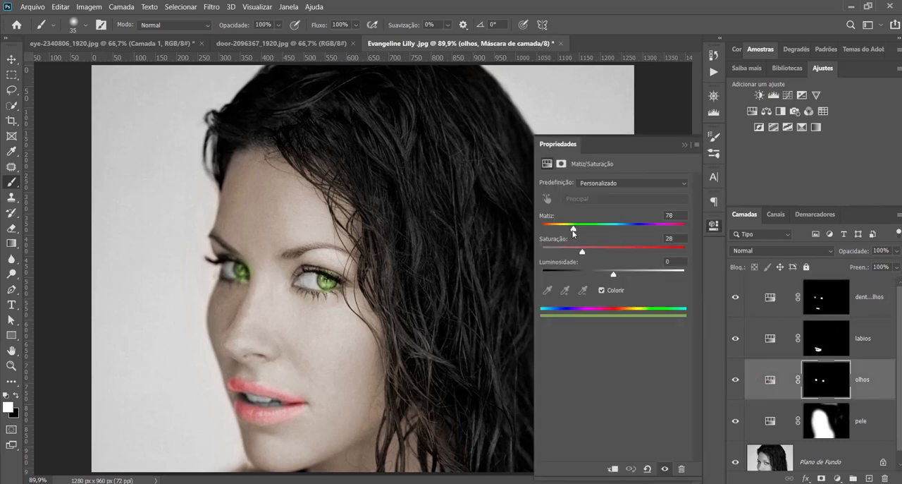
drag(574, 233, 610, 233)
click(684, 144)
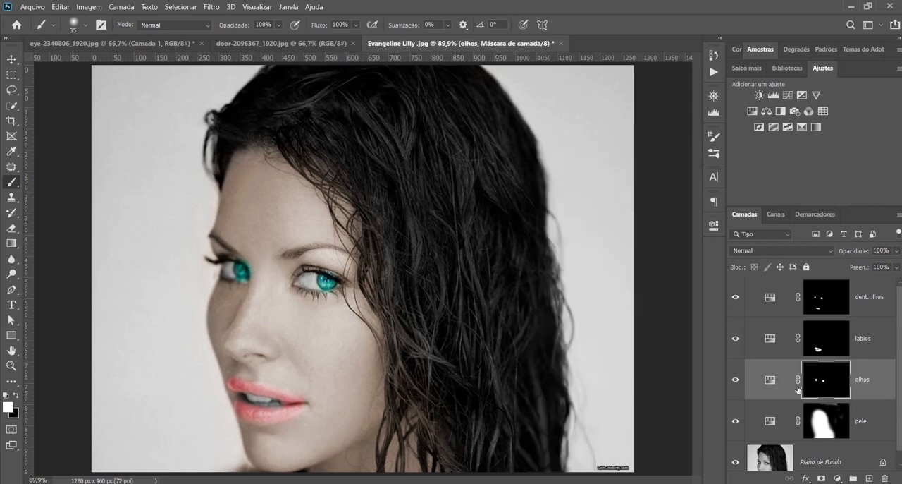
Paint black on the olhos mask to remove the teal spill beside the iris nearest the nose bridge
click(255, 270)
key(x)
mouse_move(251, 257)
mouse_down()
mouse_move(259, 275)
mouse_move(250, 259)
mouse_up()
drag(255, 280, 258, 265)
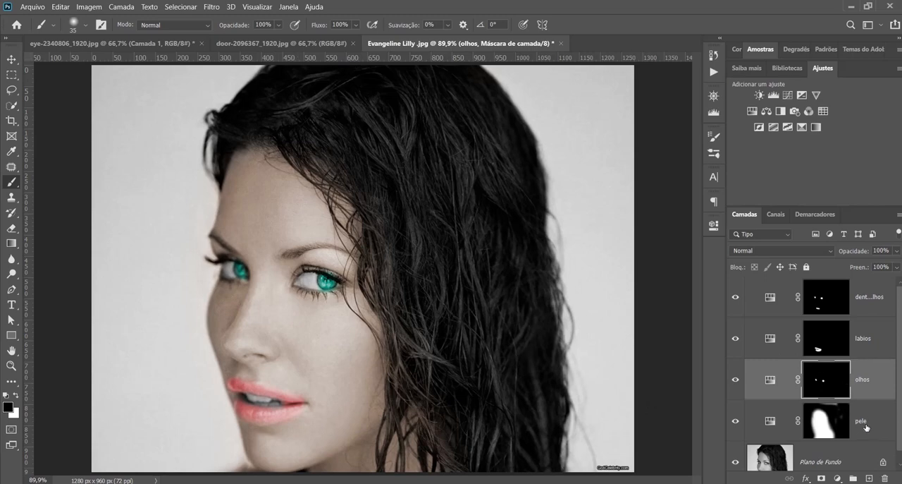
Hide all the adjustment layers, then show them again one by one from pele up to dentes e olhos
drag(736, 423, 734, 308)
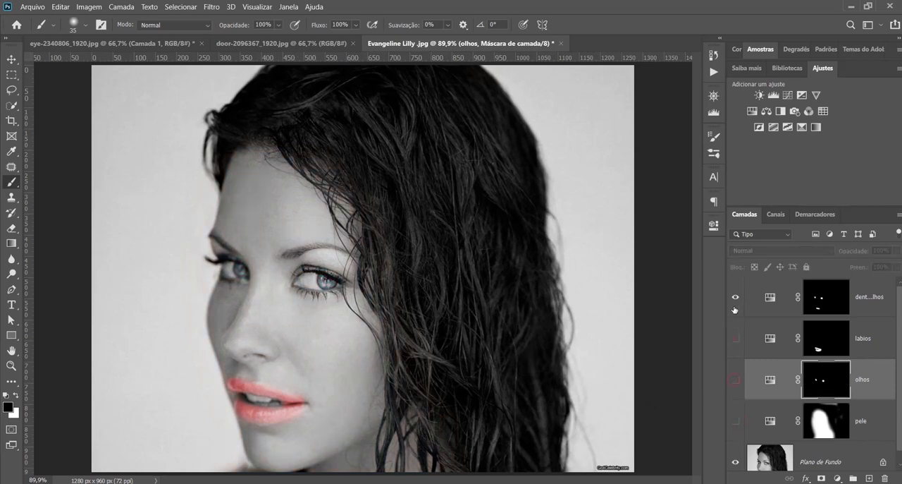
click(736, 298)
click(736, 421)
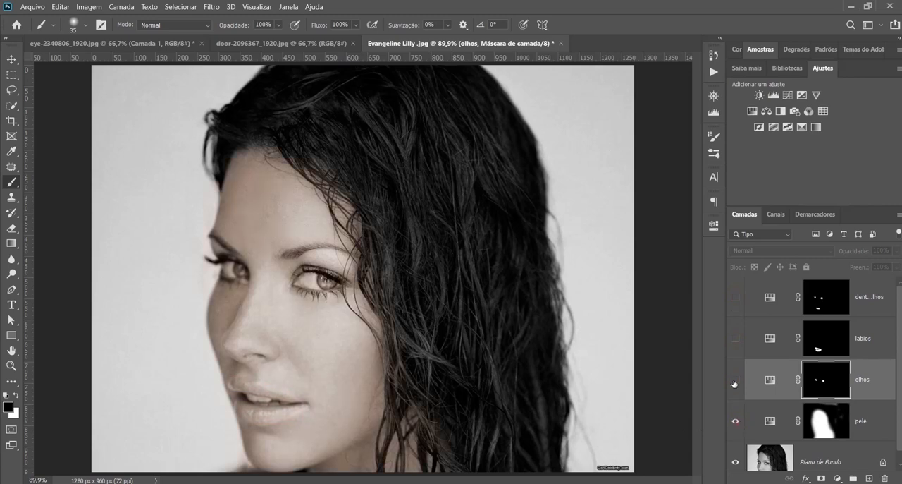
click(735, 382)
click(736, 338)
click(736, 296)
scroll(774, 373, down, 1)
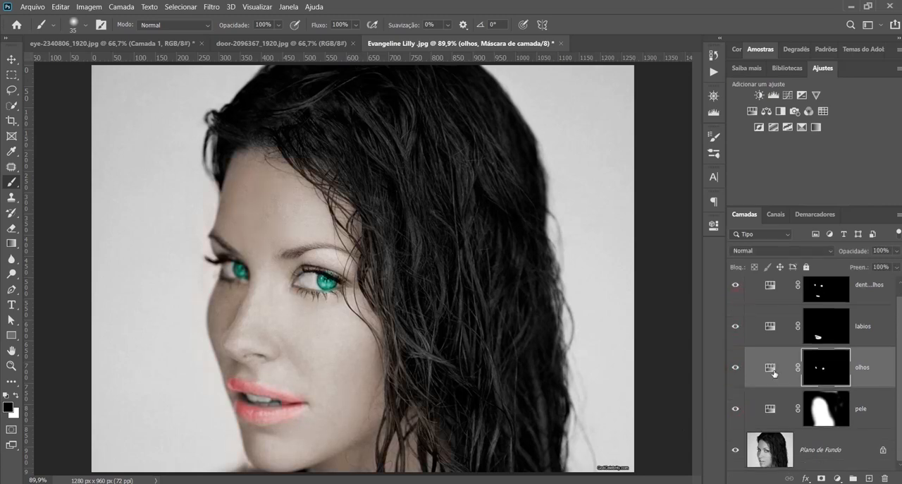
scroll(774, 373, up, 1)
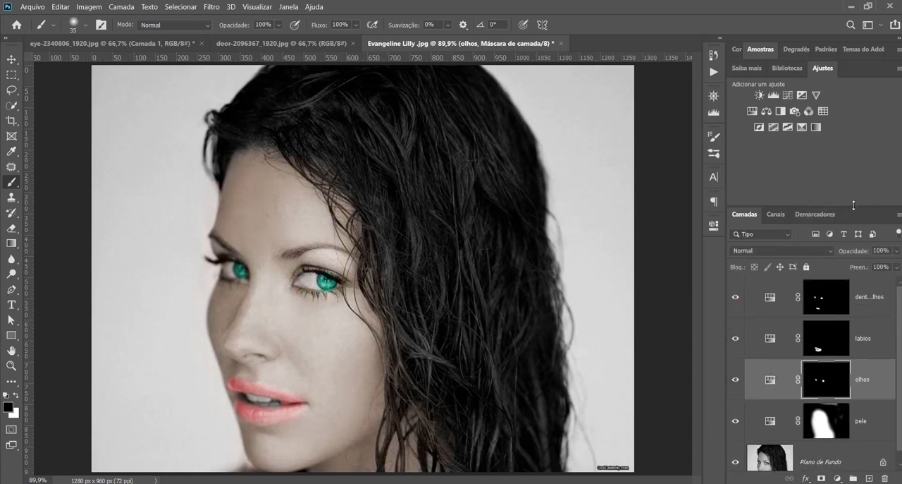
Collapse the Ajustes panel and group the four adjustment layers from pele to dentes e olhos
double_click(822, 69)
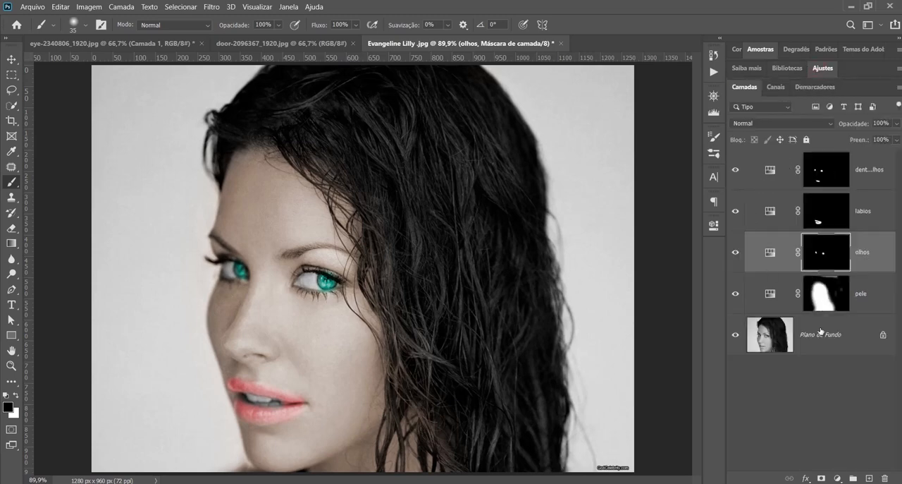
click(867, 302)
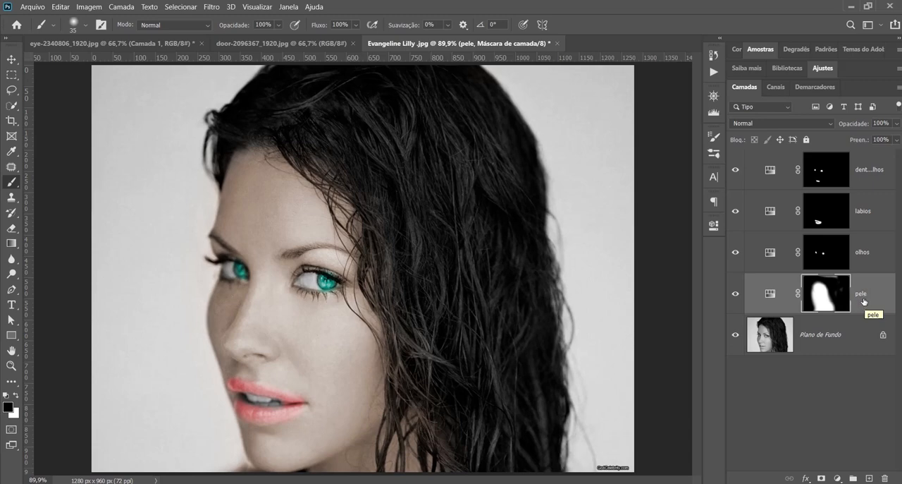
shift+click(872, 254)
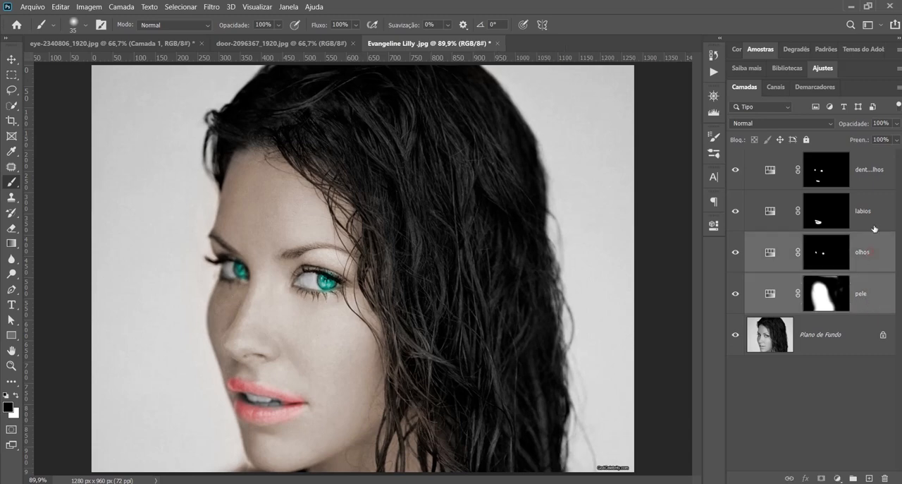
shift+click(876, 215)
shift+click(878, 175)
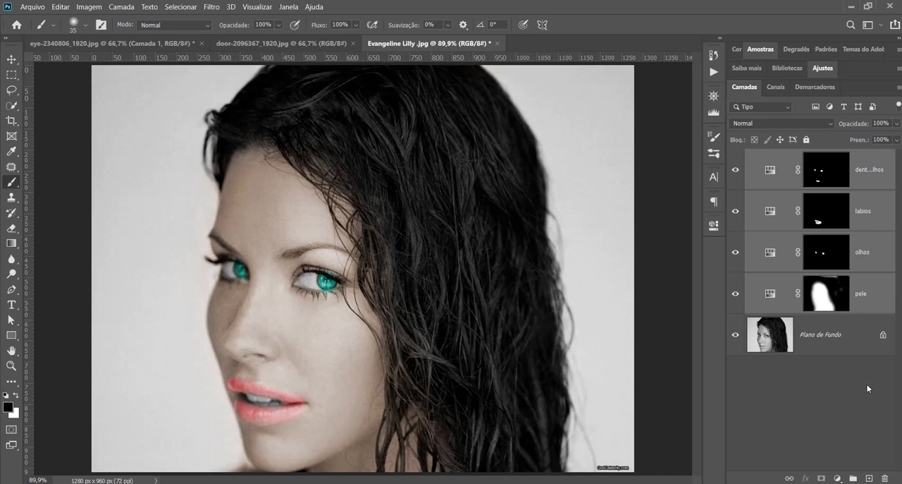
key(ctrl+g)
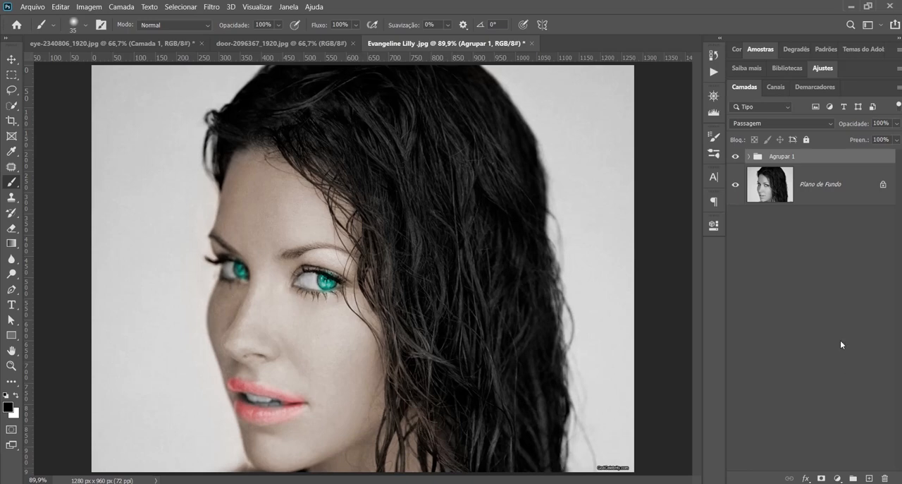
Rename the group of adjustment layers as colorização and deselect it
double_click(785, 157)
text(d)
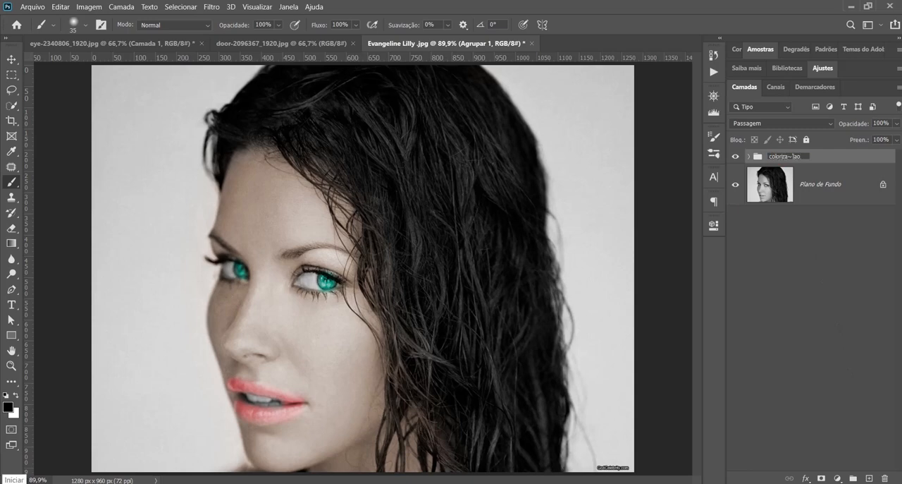
text(olorização)
click(825, 371)
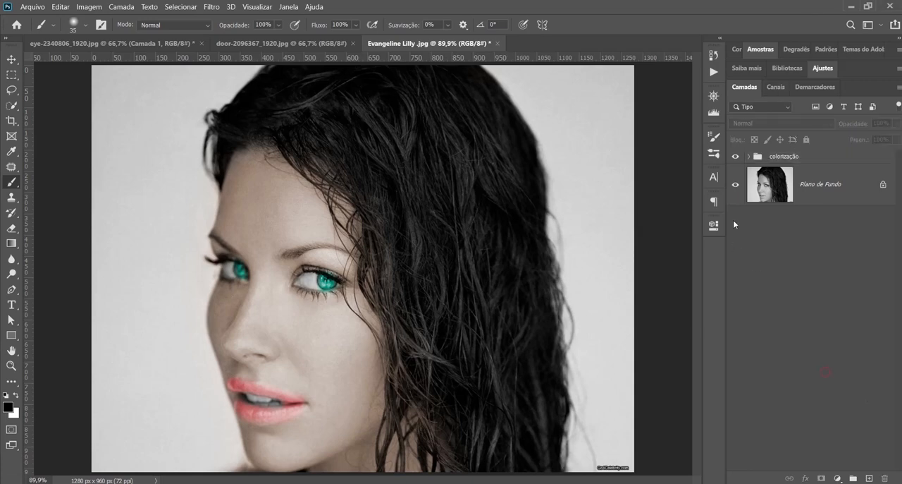
Compare the portrait with the colorização group hidden and shown, and expand the group to inspect its layers
click(736, 157)
click(736, 157)
click(737, 158)
click(748, 160)
click(750, 157)
click(751, 158)
click(751, 158)
click(751, 157)
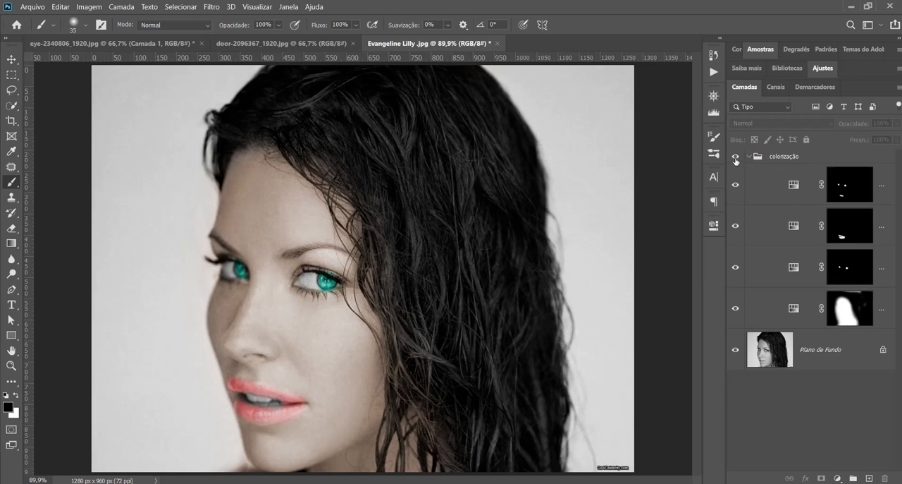
Switch the expanded colorização group off and on repeatedly to compare before and after, and collapse it
click(736, 158)
click(736, 160)
click(736, 159)
click(736, 158)
click(737, 159)
click(737, 158)
click(737, 158)
click(736, 159)
click(749, 155)
Ungroup the colorização group, try grouping its layers again, undo that regrouping and deselect the layers
click(762, 156)
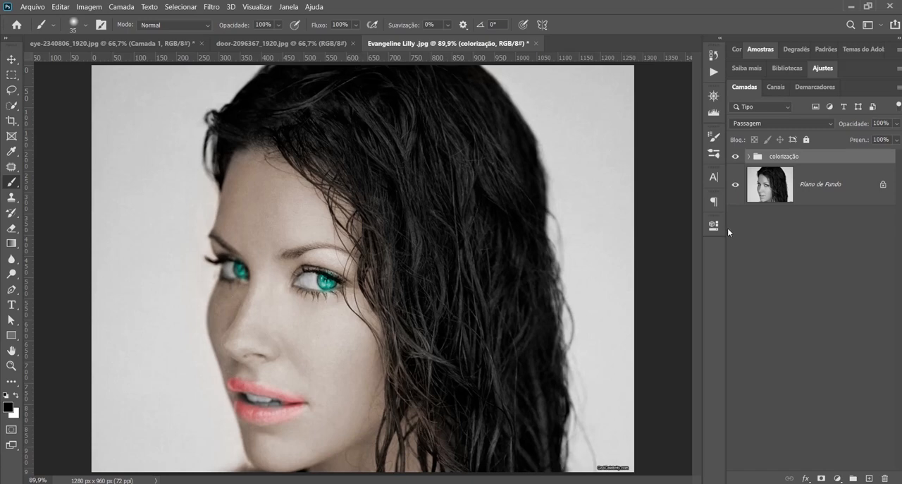
key(ctrl+shift+g)
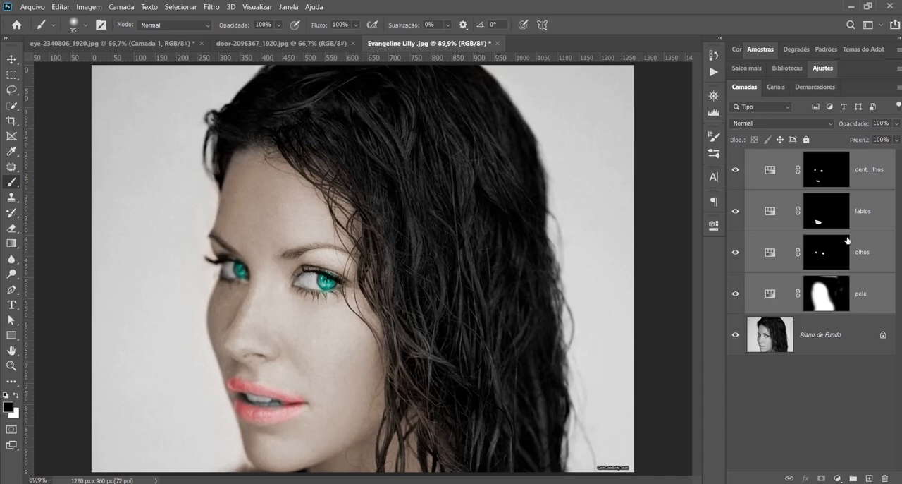
key(ctrl+g)
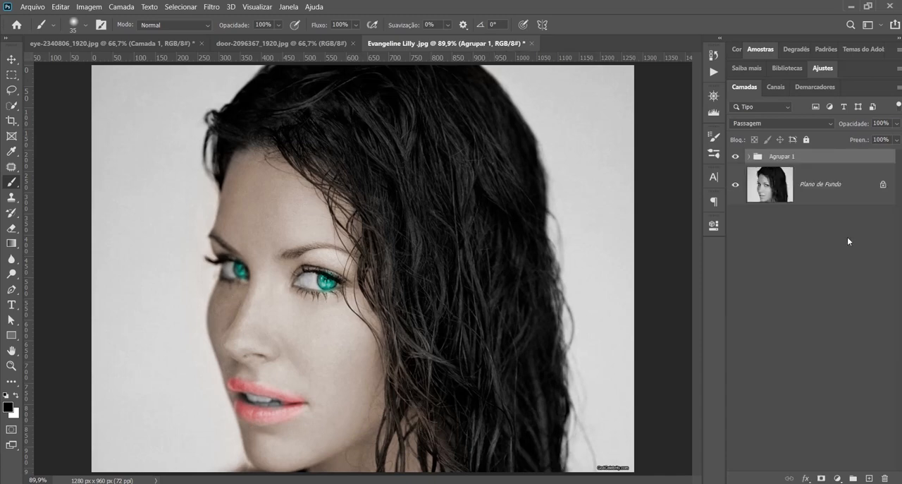
key(ctrl+z)
click(845, 384)
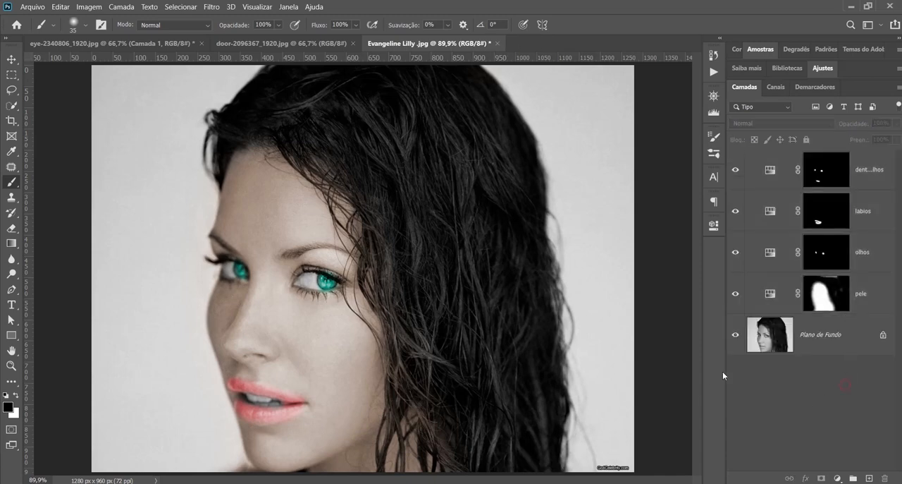